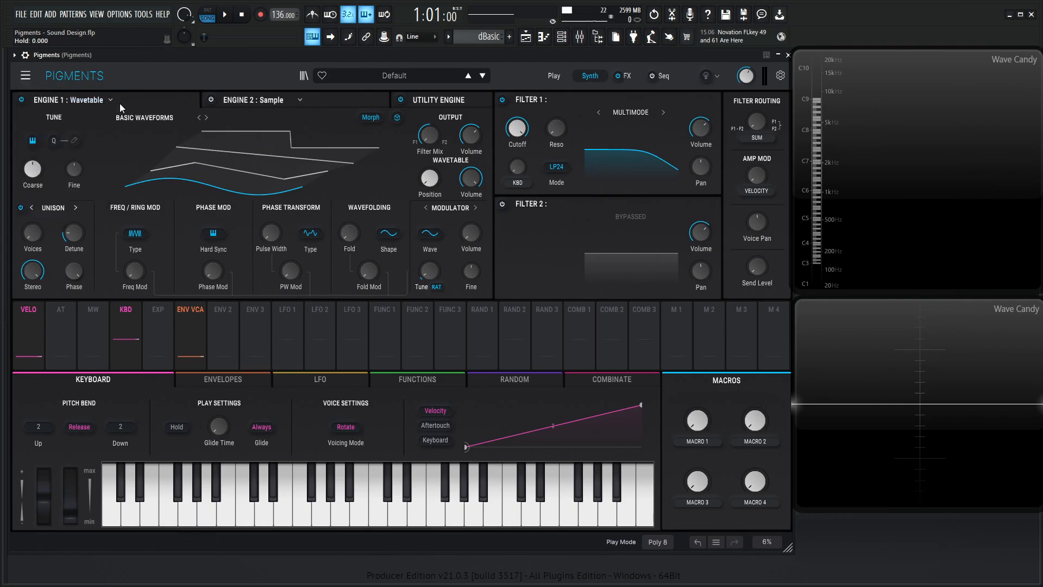
Switch Engine 1 and Engine 2 to the Analog type, bypass Engine 2, and return to Engine 1
{"action": "left_click", "coordinate": [83, 101]}
{"action": "left_click", "coordinate": [47, 146]}
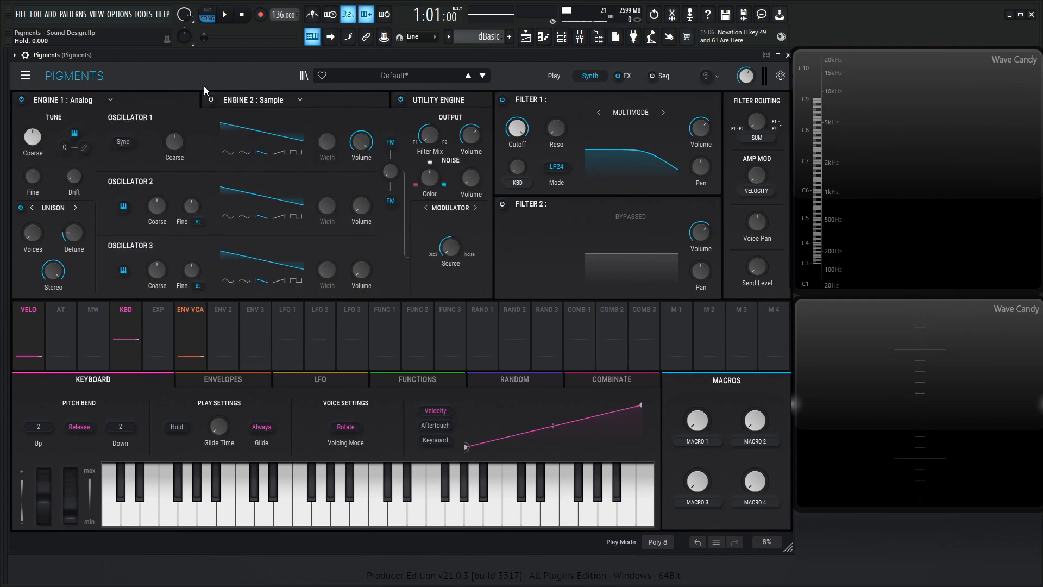
{"action": "left_click", "coordinate": [287, 102]}
{"action": "left_click", "coordinate": [172, 143]}
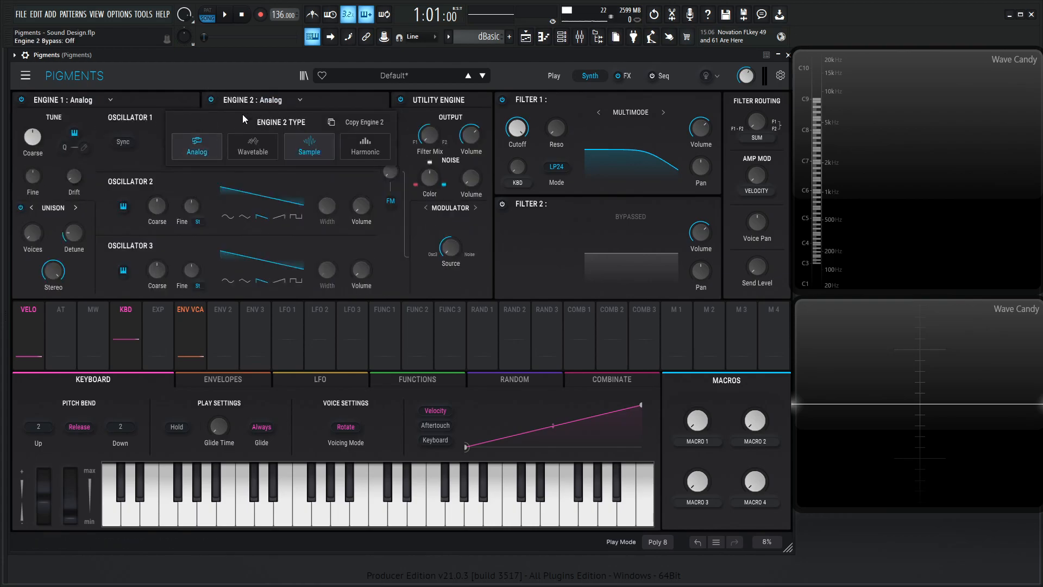
{"action": "left_click", "coordinate": [211, 99]}
{"action": "left_click", "coordinate": [168, 100]}
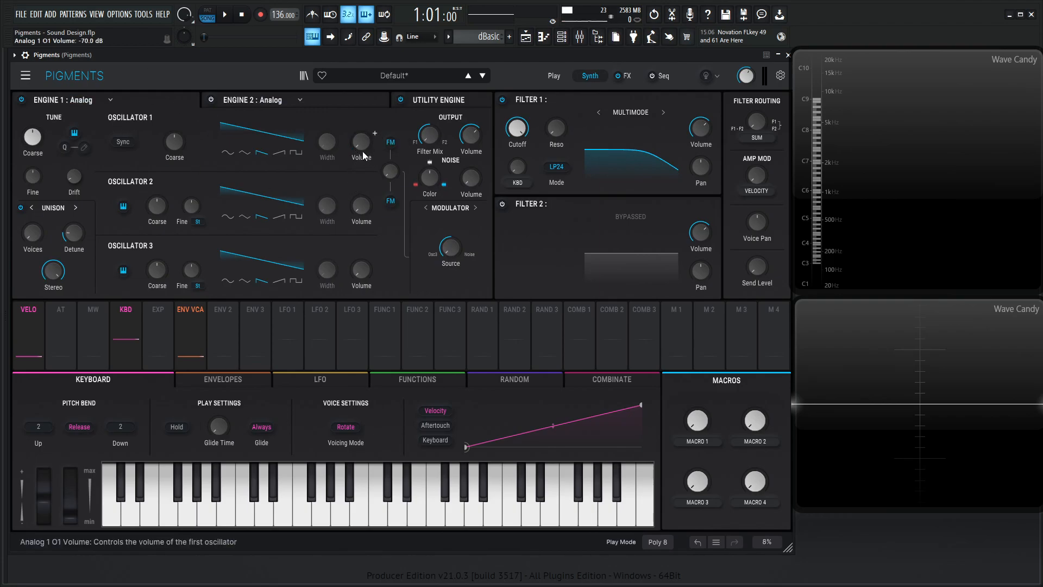
Silence oscillator 1 in Engine 1, raise the noise volume to 0 dB, and play a test note
{"action": "mouse_move", "coordinate": [443, 169]}
{"action": "left_click_drag", "start_coordinate": [477, 183], "coordinate": [478, 119]}
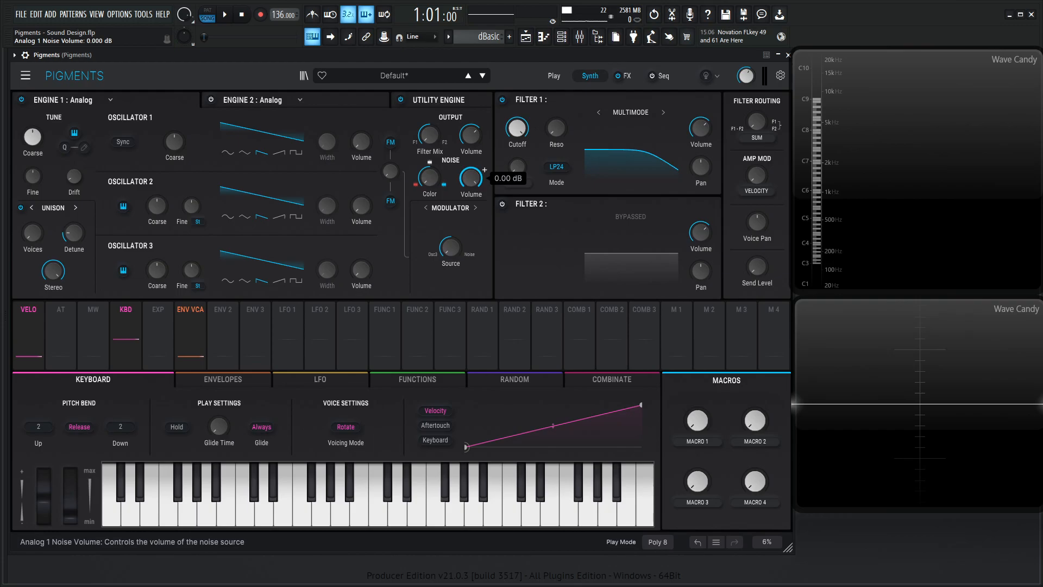
{"action": "key", "text": "n"}
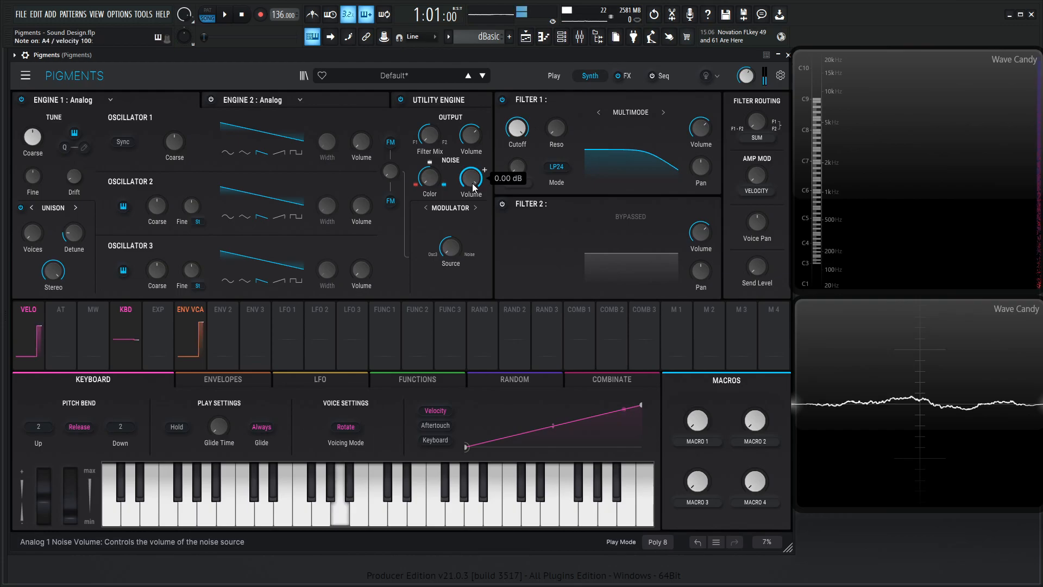
{"action": "key", "text": "n"}
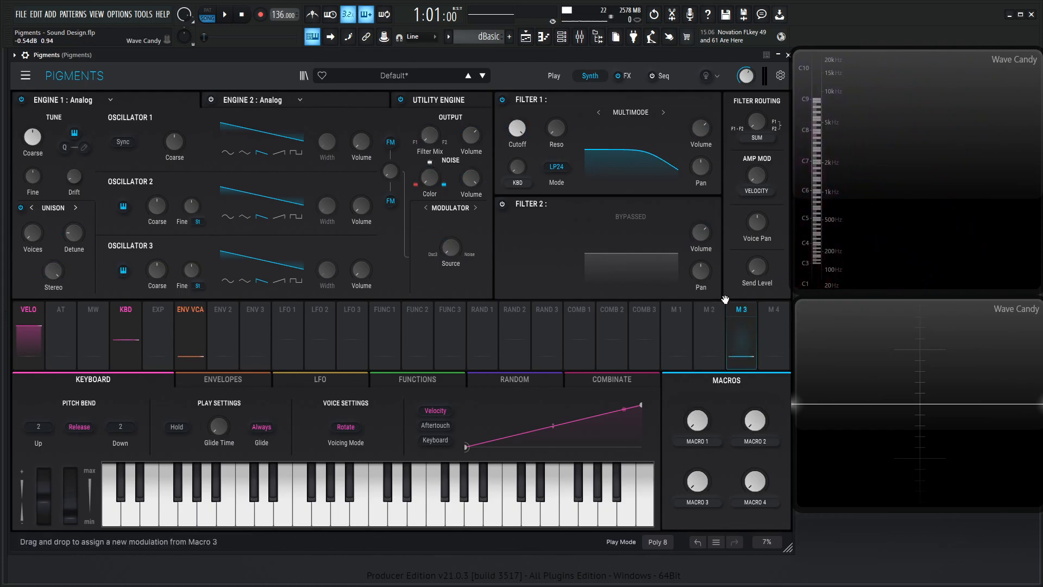
Assign Macro 3 to Engine 1's output volume, with the base volume at -70 dB, and turn the macro up to 1.00
{"action": "left_click_drag", "start_coordinate": [475, 140], "coordinate": [475, 140]}
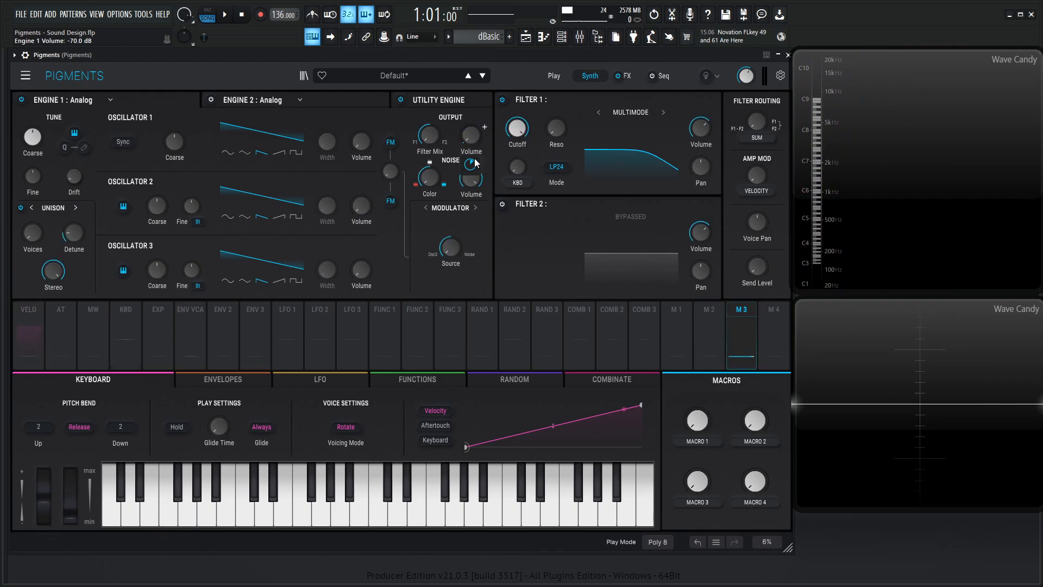
{"action": "key", "text": "n"}
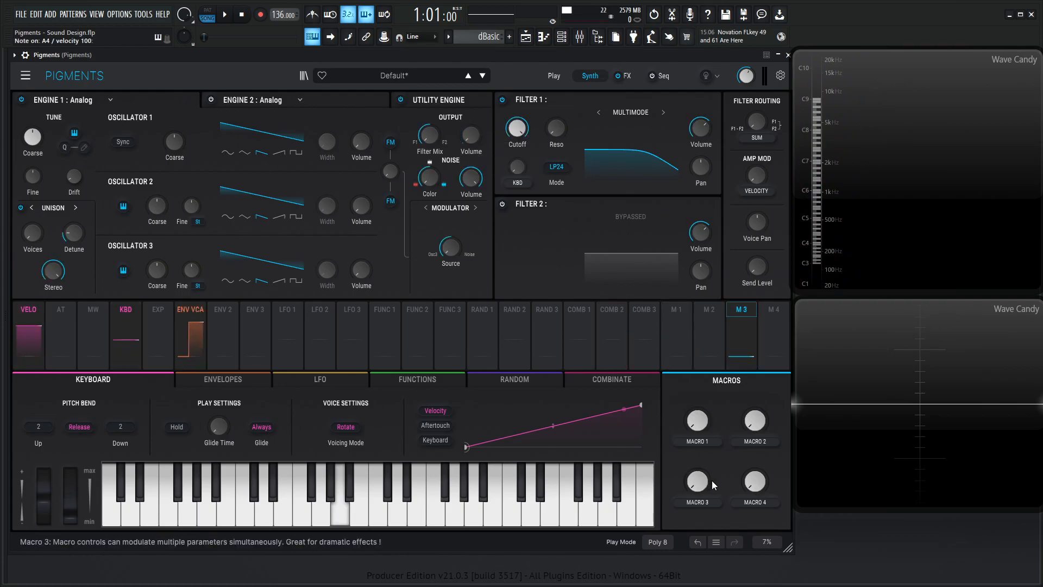
{"action": "mouse_move", "coordinate": [709, 481]}
{"action": "left_mouse_down"}
{"action": "mouse_move", "coordinate": [710, 438]}
{"action": "mouse_move", "coordinate": [709, 522]}
{"action": "mouse_move", "coordinate": [709, 433]}
{"action": "mouse_move", "coordinate": [710, 473]}
{"action": "left_mouse_up"}
Rename Macro 3 as Low and set it to about 0.79
{"action": "double_click", "coordinate": [699, 500]}
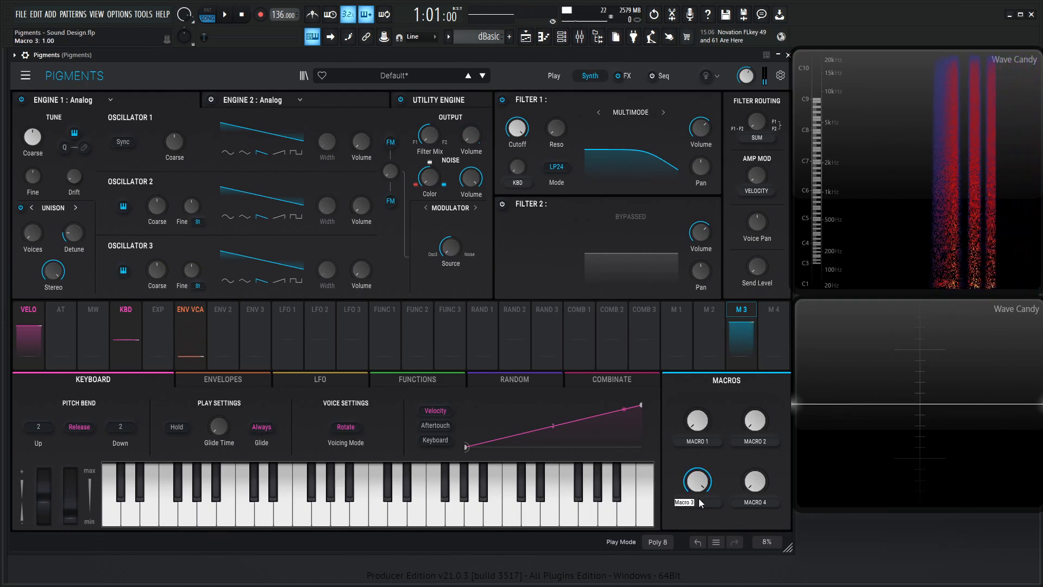
{"action": "type", "text": "Low"}
{"action": "key", "text": "Return"}
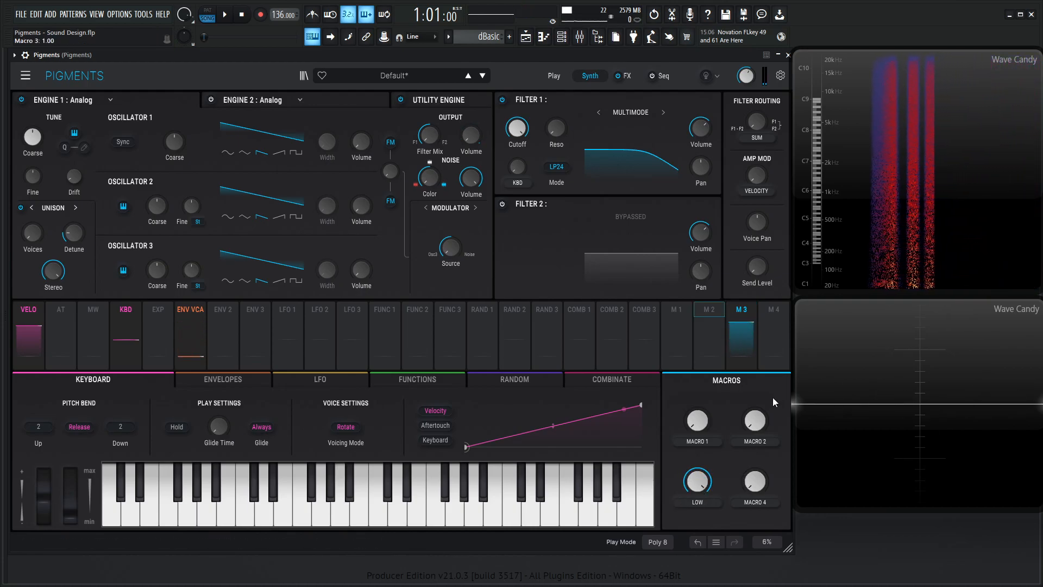
{"action": "left_click_drag", "start_coordinate": [697, 482], "coordinate": [697, 495]}
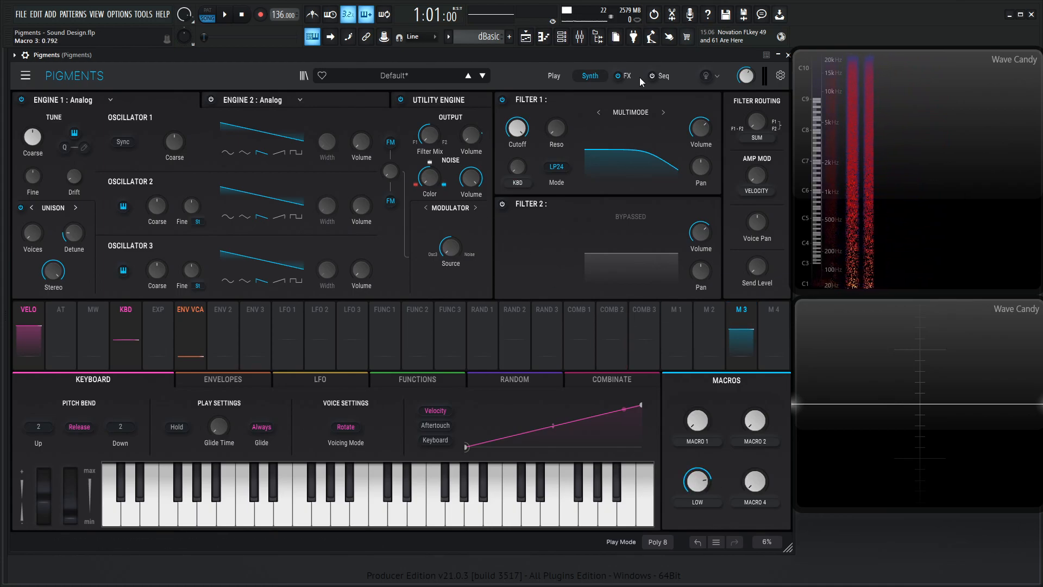
Set Filter 1 to BP12 with raised resonance and a cutoff of about 146 Hz, and raise the master volume
{"action": "left_click", "coordinate": [626, 112]}
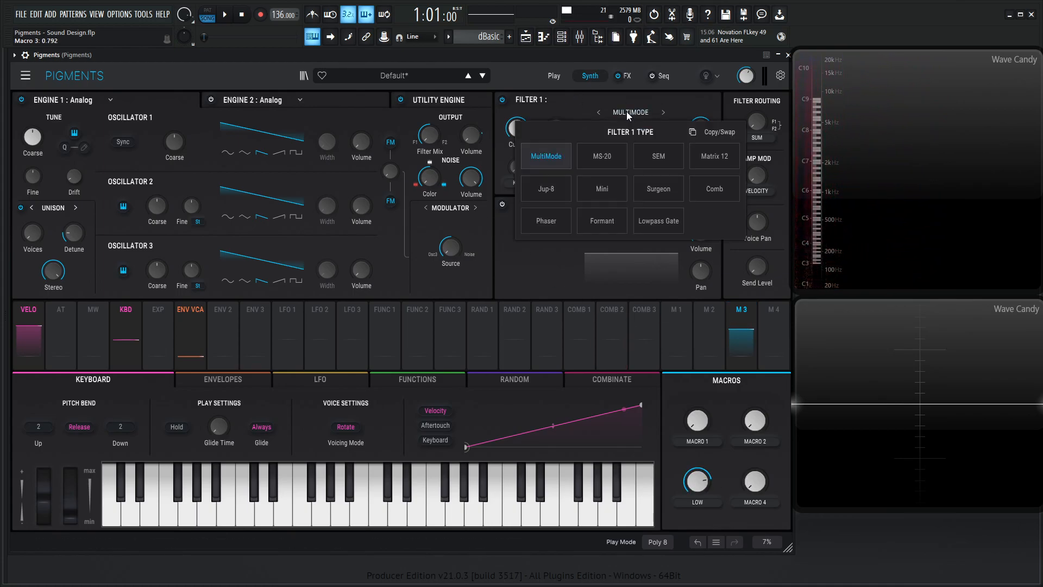
{"action": "left_click", "coordinate": [627, 112]}
{"action": "left_click", "coordinate": [556, 167]}
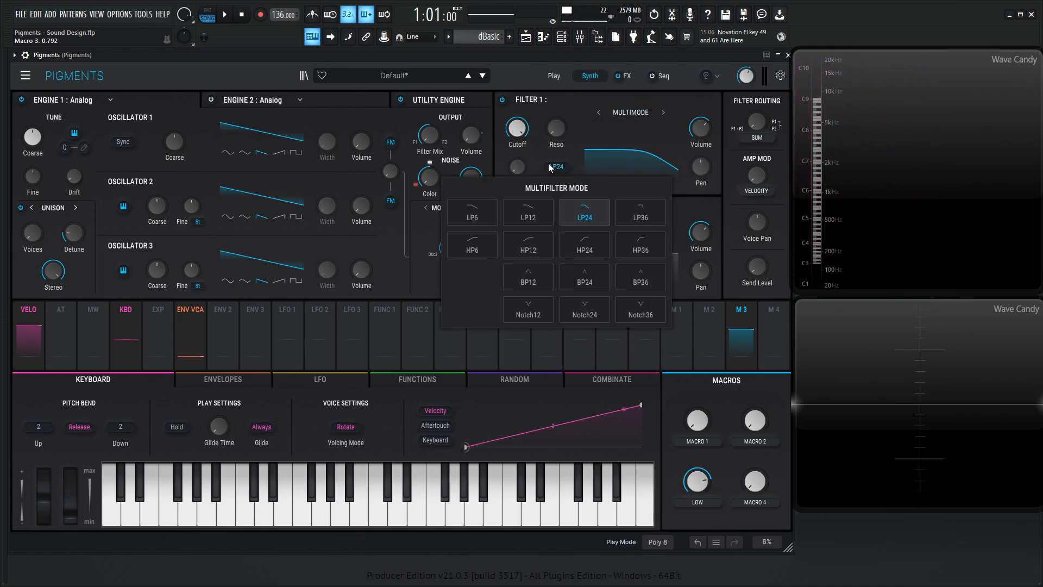
{"action": "left_click", "coordinate": [536, 281]}
{"action": "left_click_drag", "start_coordinate": [523, 129], "coordinate": [523, 113]}
{"action": "left_click_drag", "start_coordinate": [558, 129], "coordinate": [558, 96]}
{"action": "left_click_drag", "start_coordinate": [519, 135], "coordinate": [518, 146]}
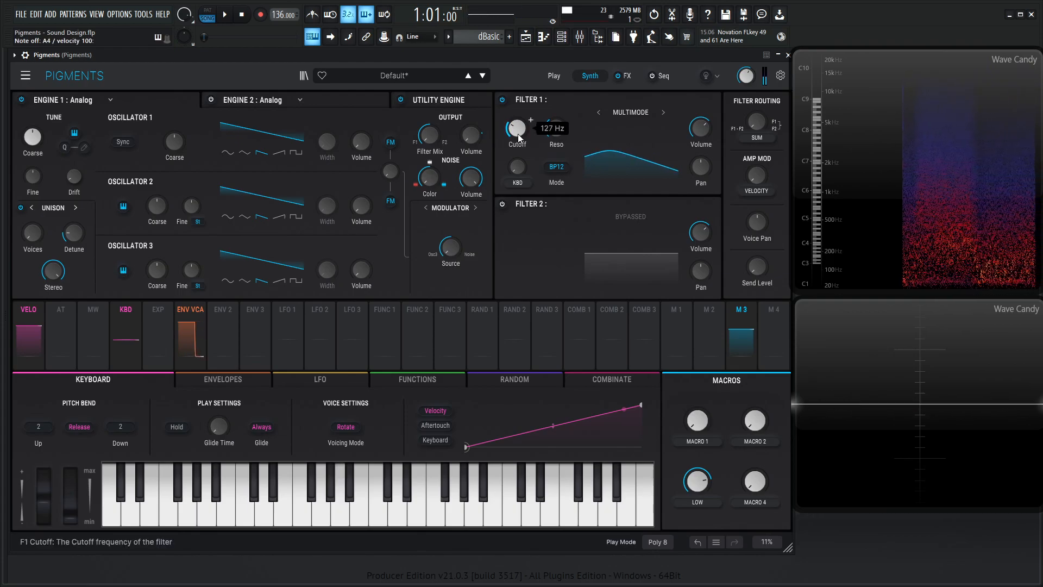
{"action": "left_click_drag", "start_coordinate": [746, 76], "coordinate": [747, 65]}
{"action": "left_click_drag", "start_coordinate": [521, 133], "coordinate": [524, 134]}
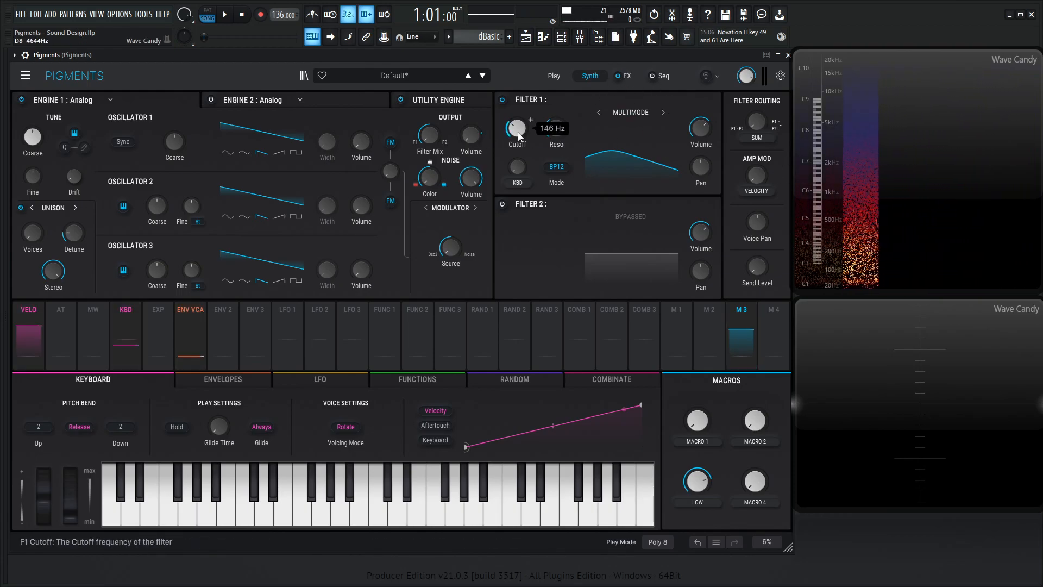
Set the filter routing to Split
{"action": "left_click", "coordinate": [758, 138]}
{"action": "left_click", "coordinate": [742, 179]}
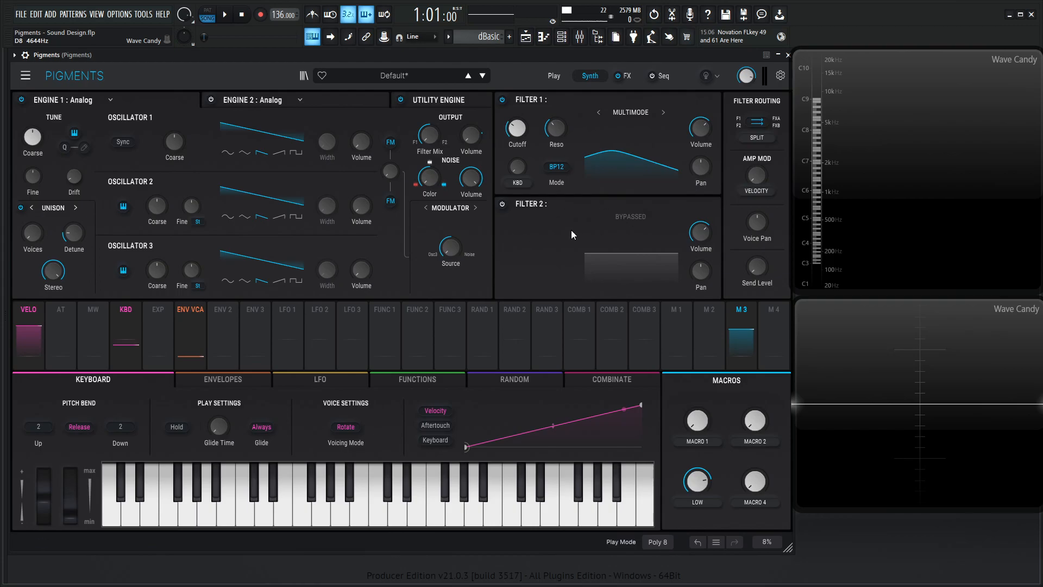
Replace the Delay in FX A with a Param EQ and boost its peak 1 band in the low frequencies
{"action": "left_click", "coordinate": [627, 76]}
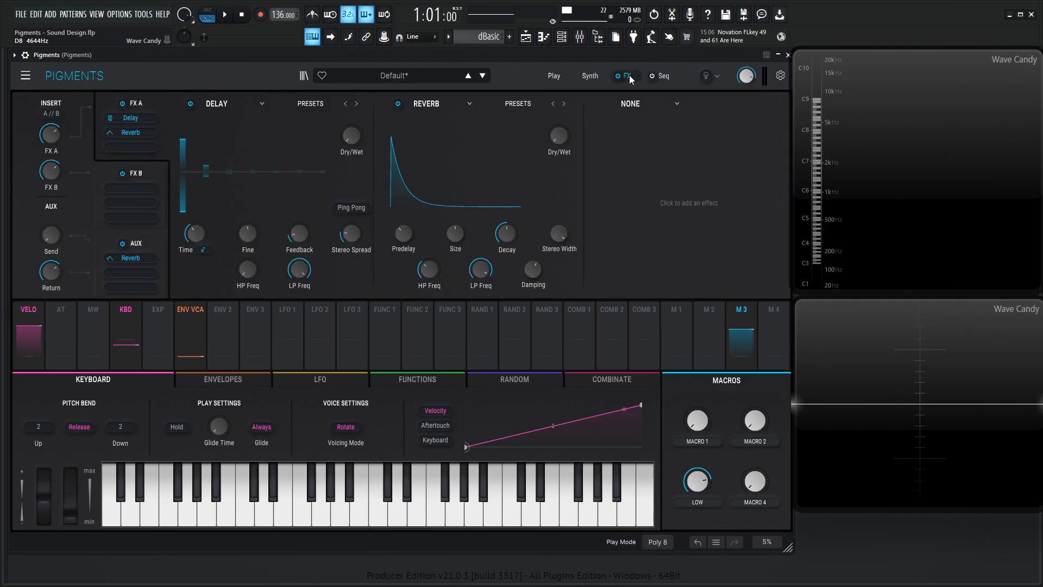
{"action": "left_click", "coordinate": [223, 103]}
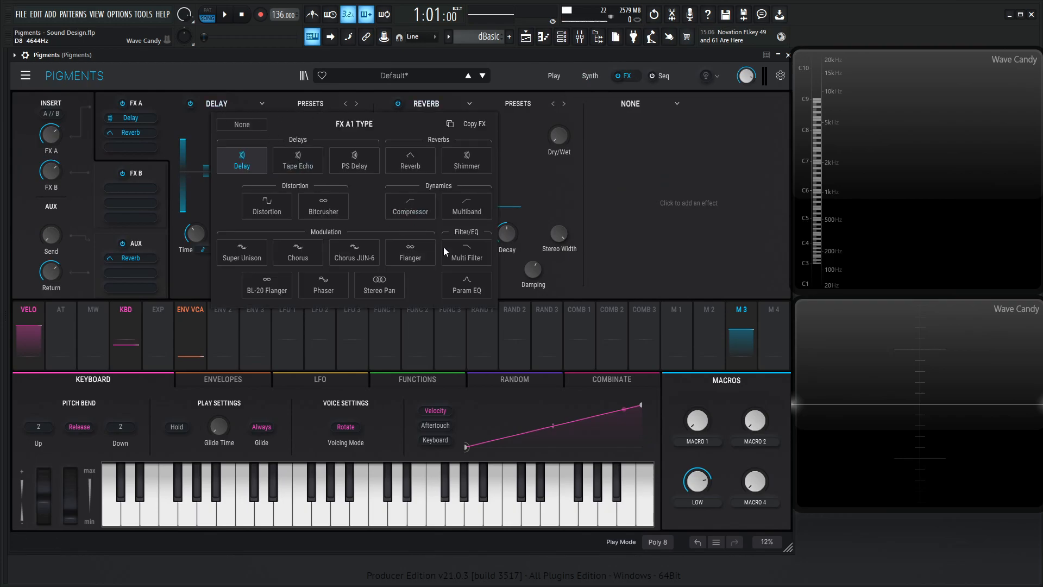
{"action": "left_click", "coordinate": [469, 278]}
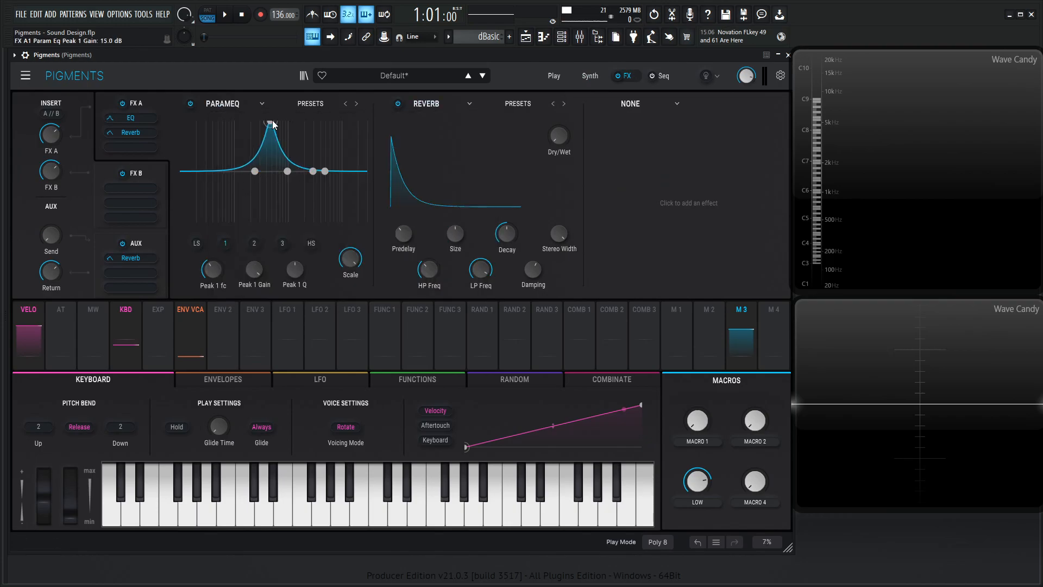
{"action": "left_click_drag", "start_coordinate": [275, 140], "coordinate": [271, 140]}
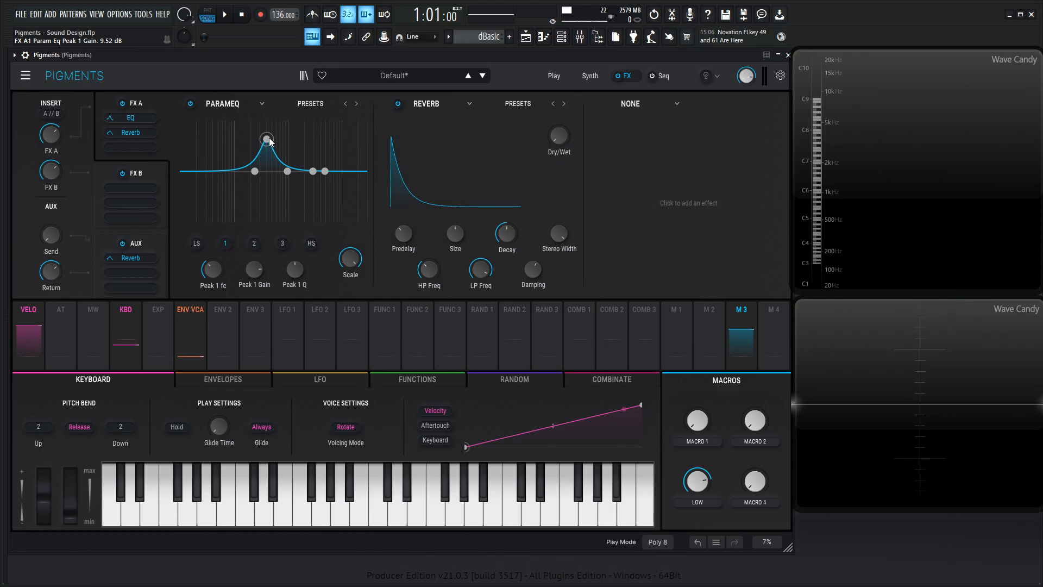
{"action": "left_click_drag", "start_coordinate": [276, 137], "coordinate": [253, 144]}
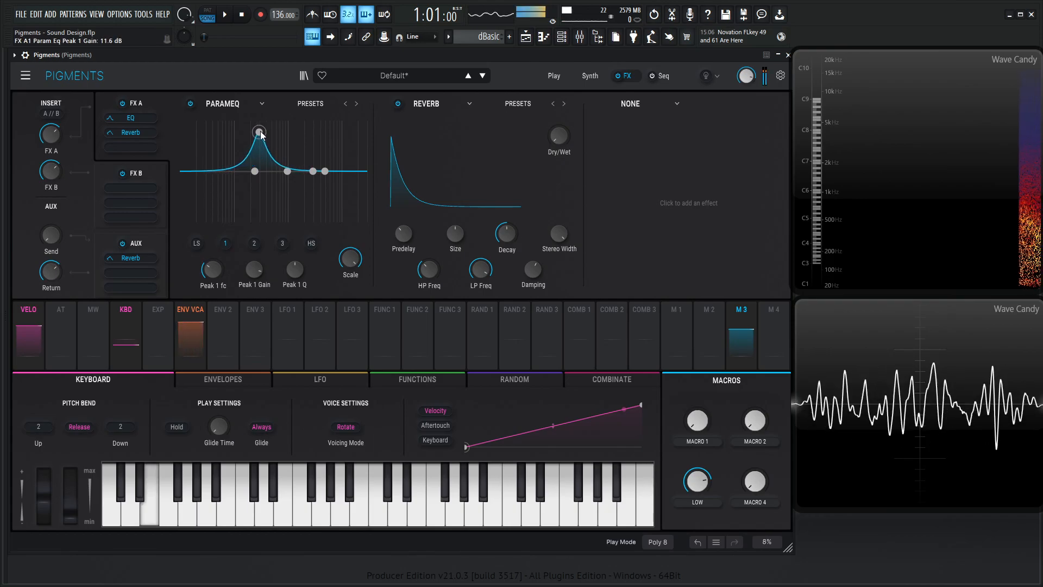
{"action": "left_click_drag", "start_coordinate": [253, 143], "coordinate": [249, 146]}
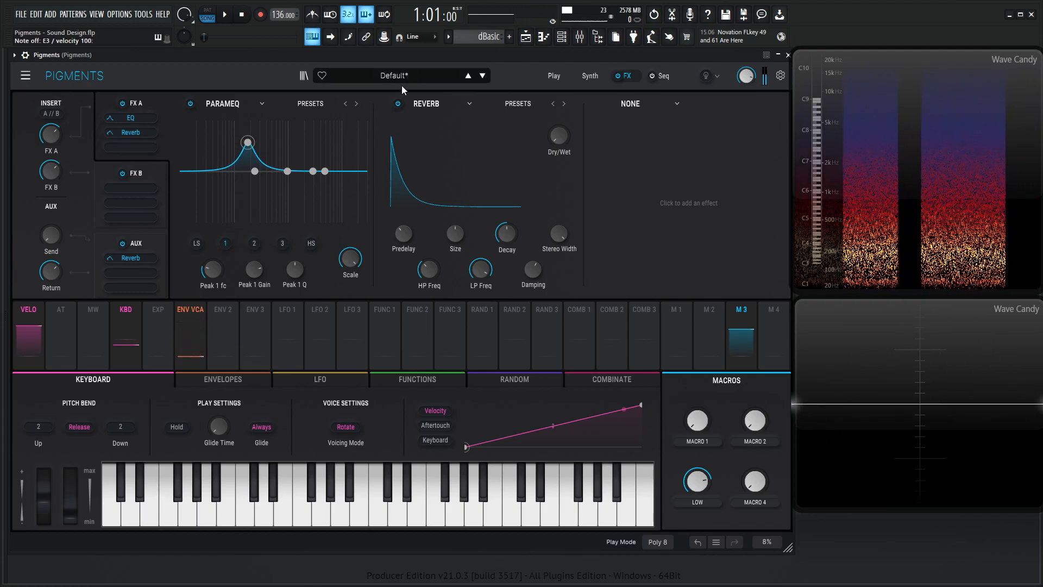
Replace the Reverb in FX A with a Compressor and set its threshold to about -8.5 dB
{"action": "left_click", "coordinate": [438, 105]}
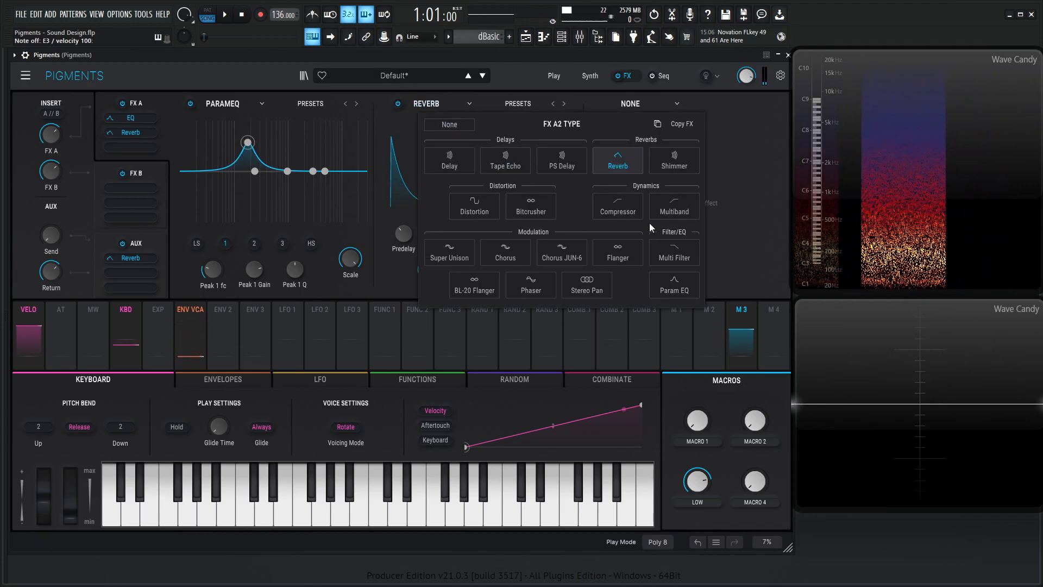
{"action": "left_click", "coordinate": [614, 209]}
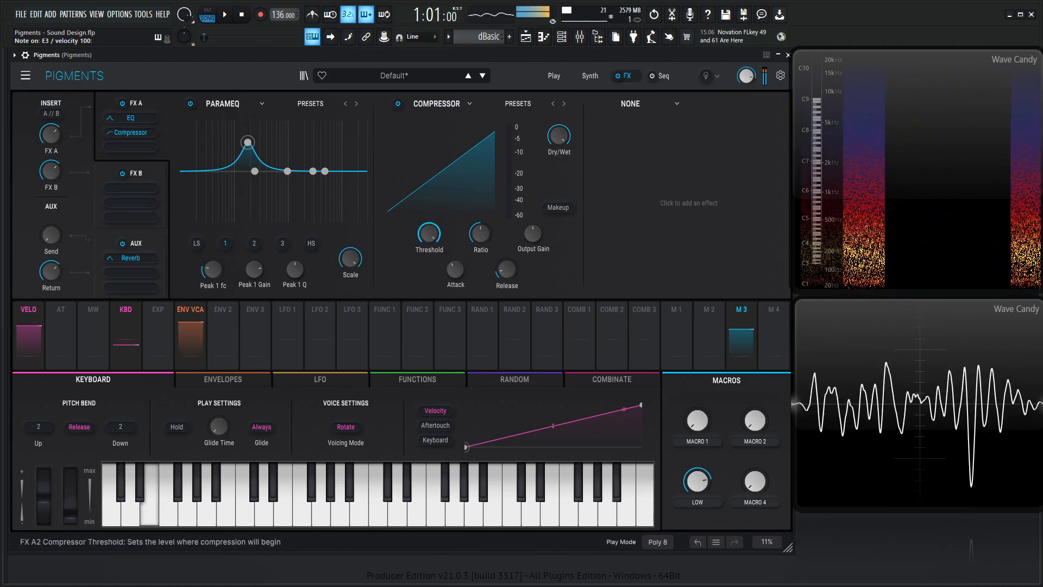
{"action": "left_click_drag", "start_coordinate": [429, 233], "coordinate": [428, 238]}
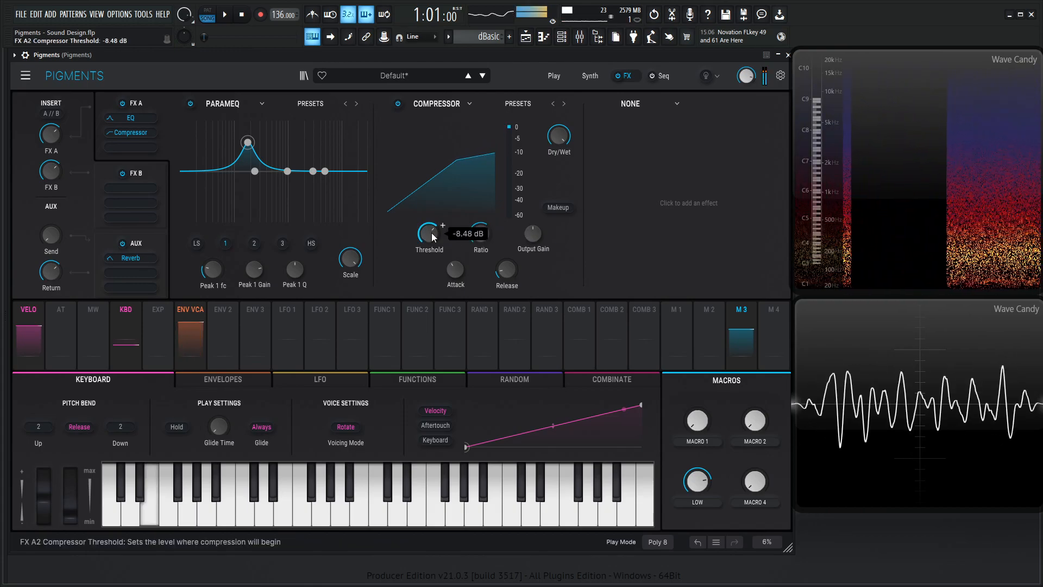
Add a Distortion effect to the third FX A slot using the Hard Clip algorithm and adjust its drive
{"action": "left_click", "coordinate": [689, 203]}
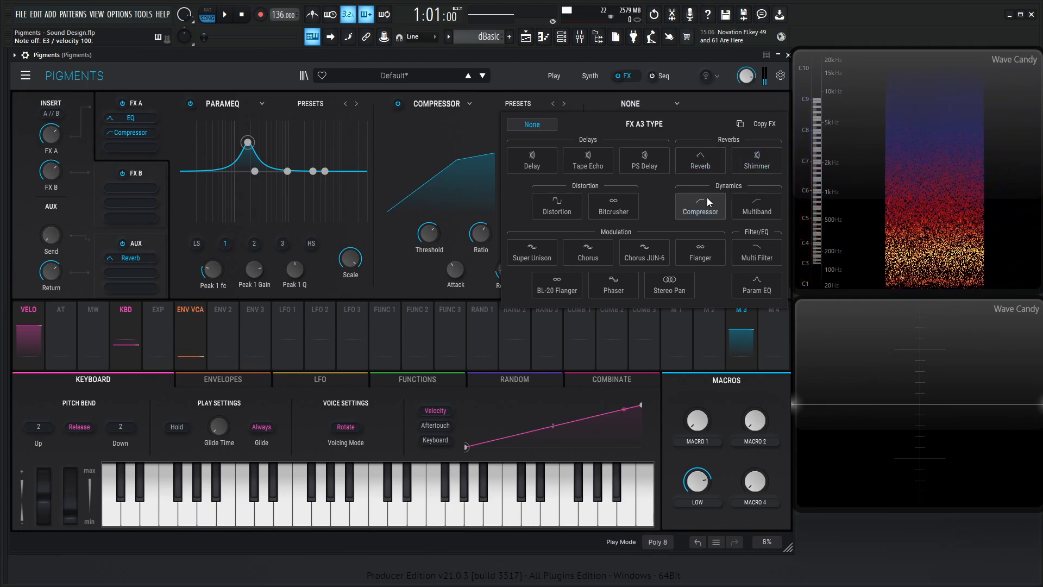
{"action": "left_click", "coordinate": [557, 206]}
{"action": "left_click", "coordinate": [679, 119]}
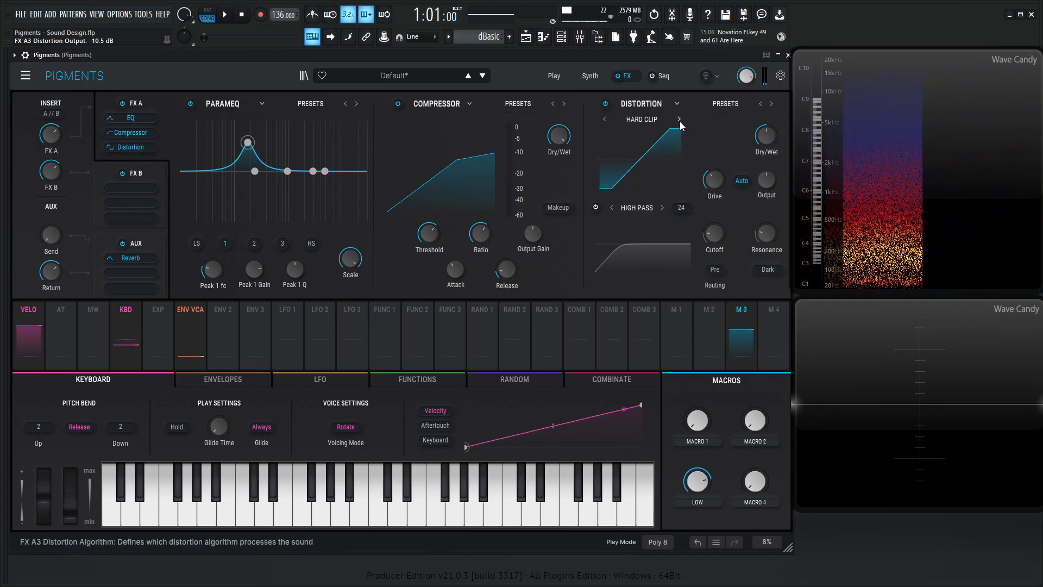
{"action": "left_click_drag", "start_coordinate": [718, 184], "coordinate": [717, 188]}
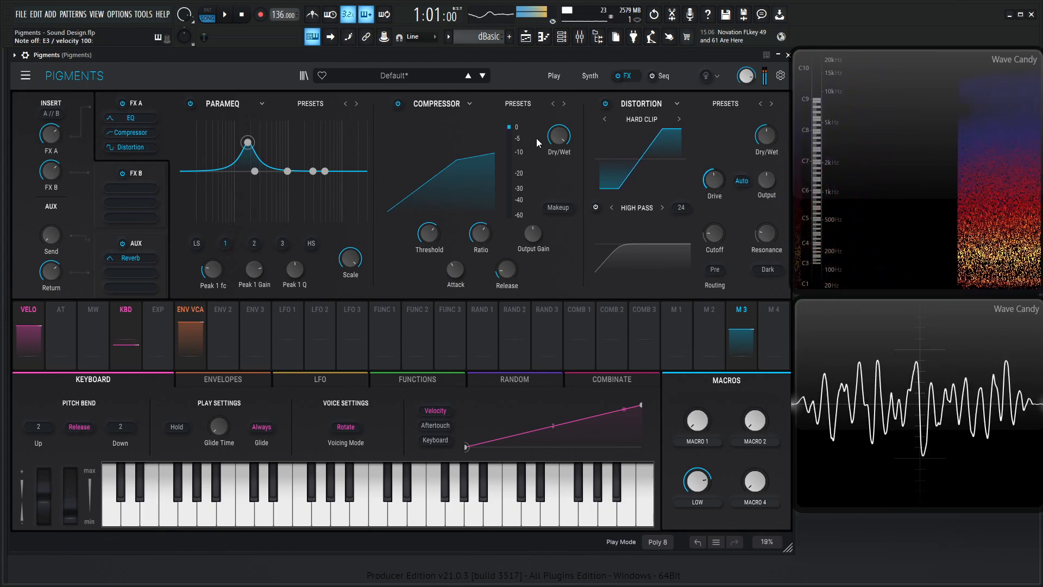
Reduce the EQ's peak 1 gain to about 6.9 dB at a slightly lower frequency and play a test note
{"action": "left_click_drag", "start_coordinate": [248, 142], "coordinate": [243, 149]}
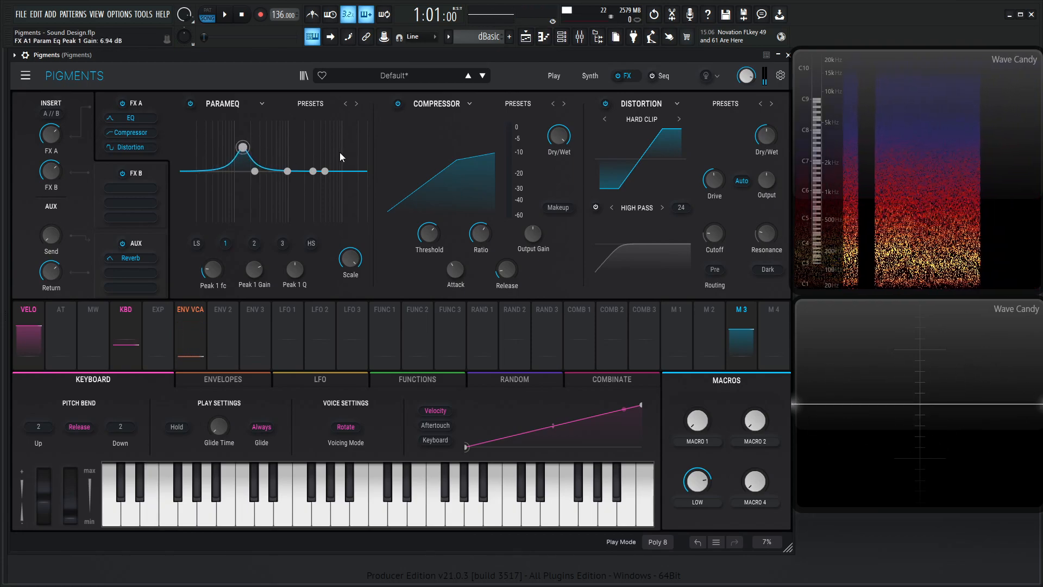
{"action": "key", "text": "c"}
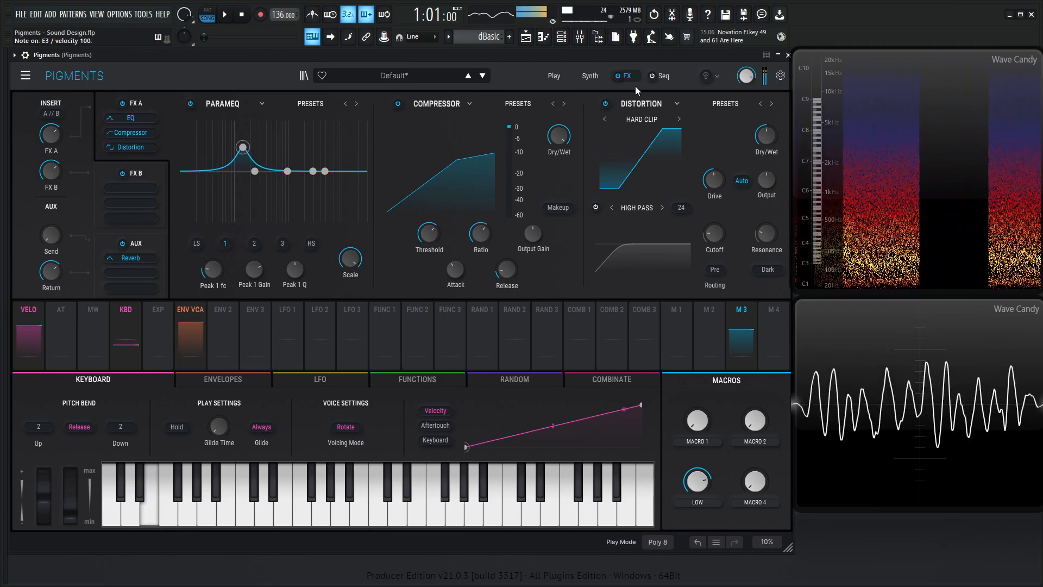
Return to the synth view, bypass Engine 1, and enable Engine 2
{"action": "left_click", "coordinate": [595, 76]}
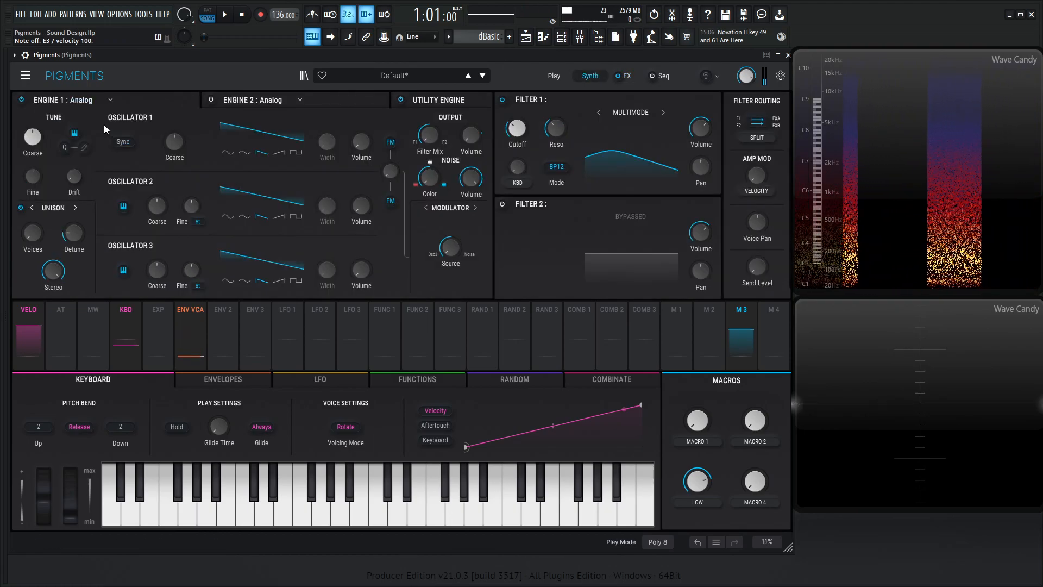
{"action": "key", "text": "alt+F8"}
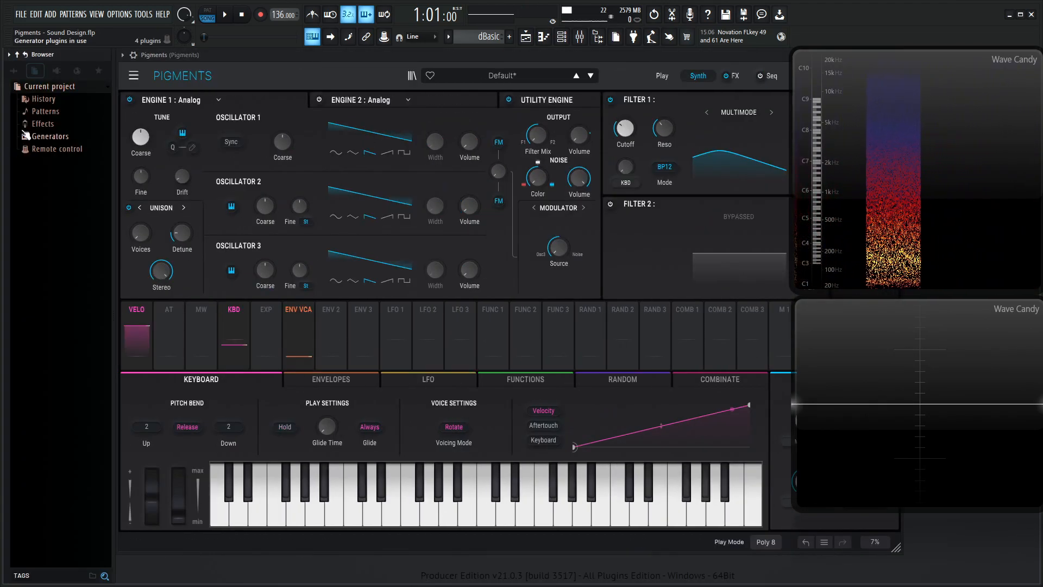
{"action": "left_click", "coordinate": [21, 100]}
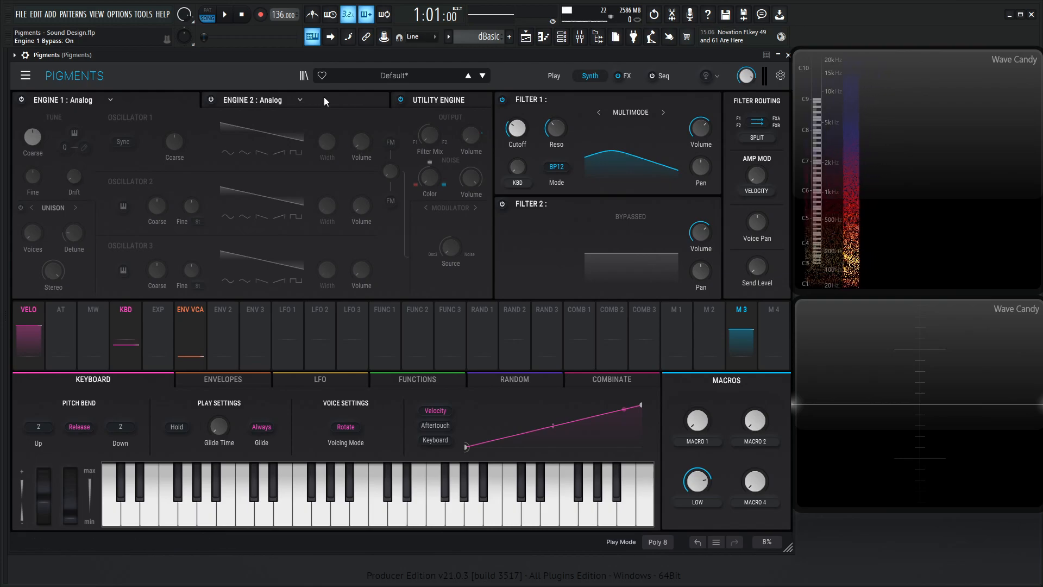
{"action": "left_click", "coordinate": [233, 101]}
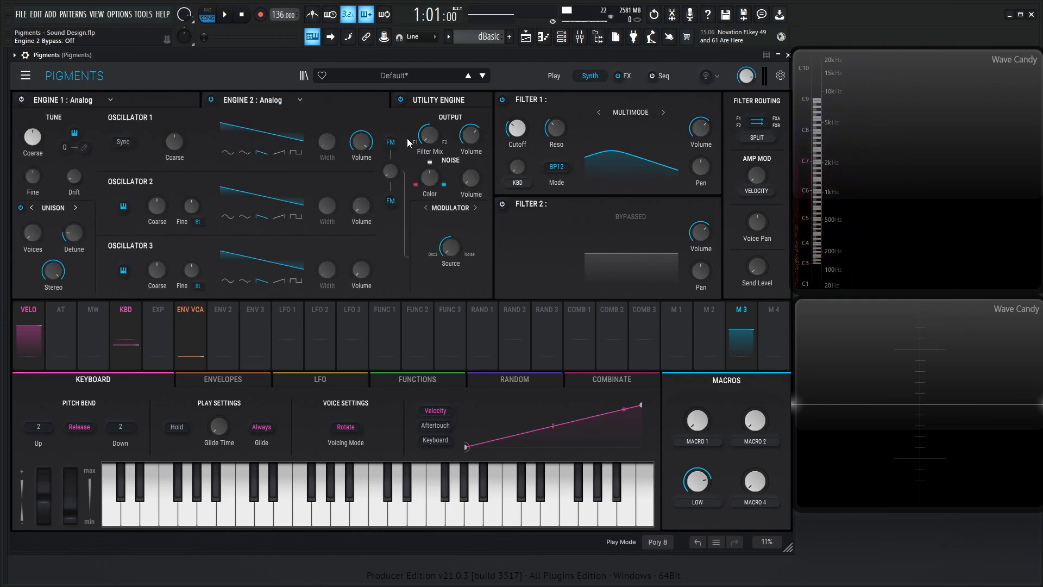
{"action": "mouse_move", "coordinate": [361, 141]}
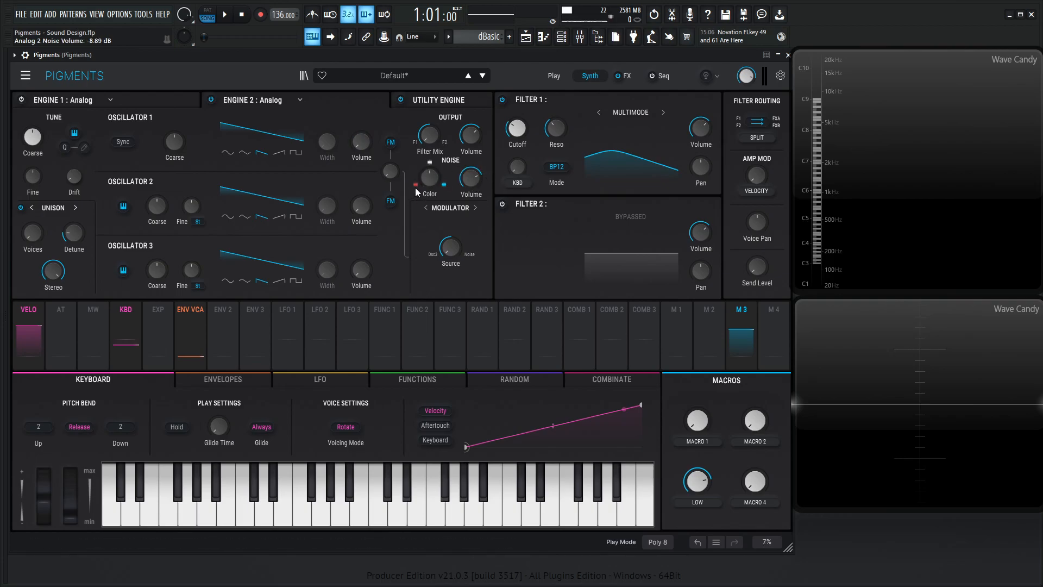
Turn Engine 2's filter mix fully to Filter 2 and play test notes
{"action": "mouse_move", "coordinate": [444, 169]}
{"action": "scroll", "coordinate": [444, 169], "scroll_direction": "down", "scroll_amount": 4}
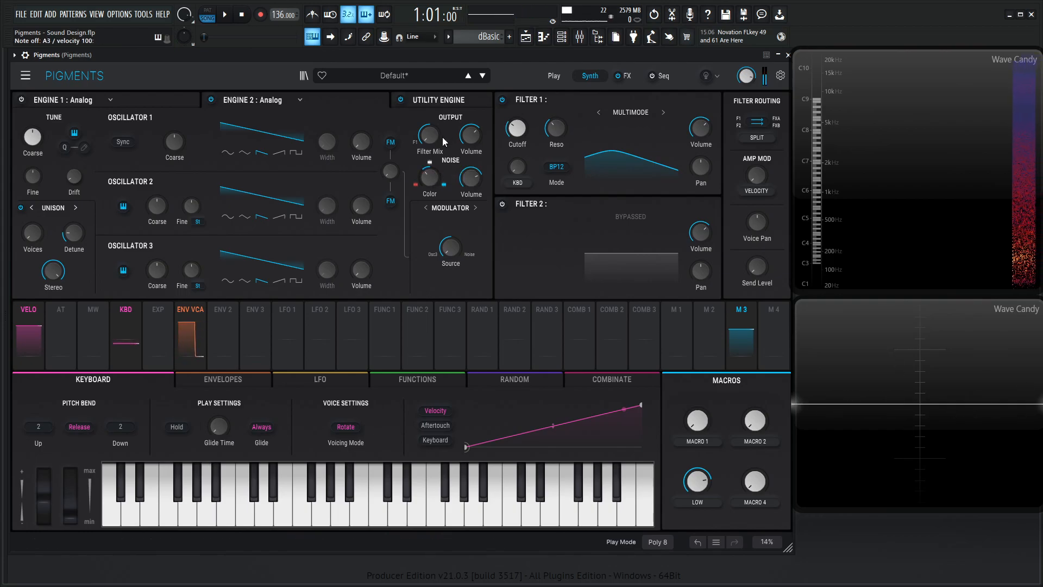
{"action": "scroll", "coordinate": [439, 141], "scroll_direction": "up", "scroll_amount": 20}
{"action": "key", "text": "n"}
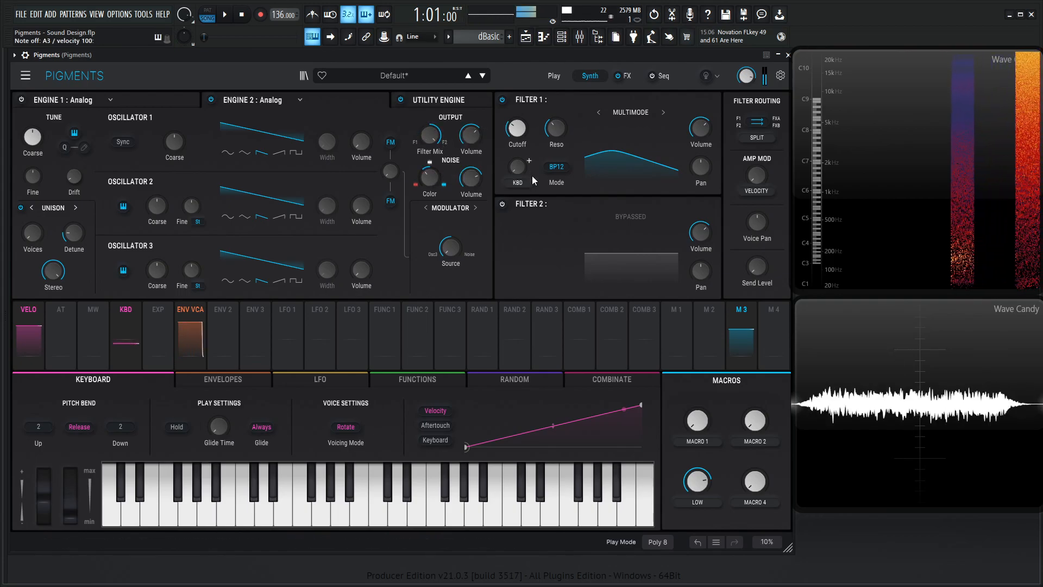
{"action": "key", "text": "c"}
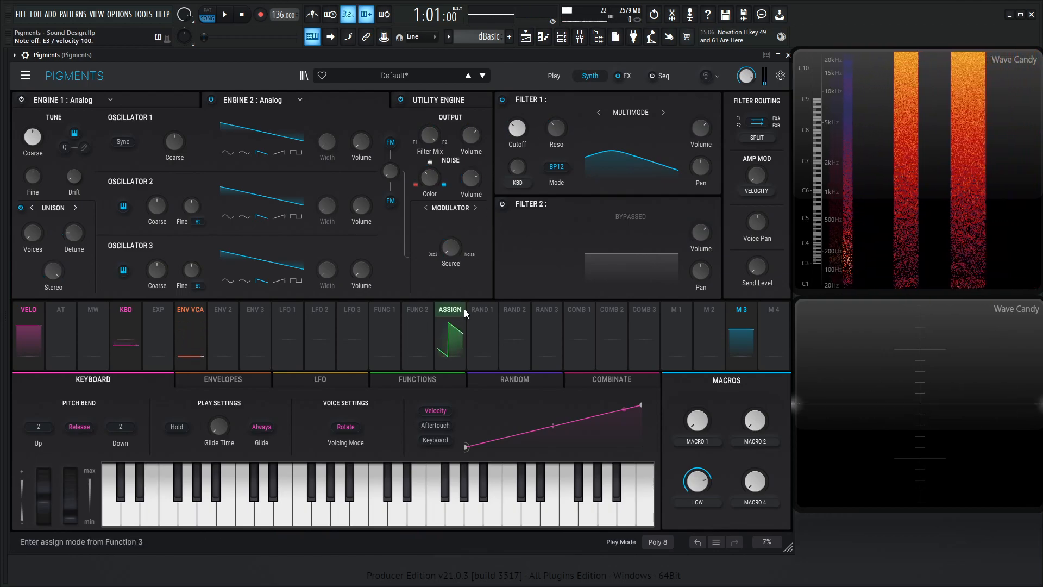
Turn off Magnetize for Function 1 and draw an irregular, dense zigzag curve across its full length
{"action": "left_click", "coordinate": [427, 380]}
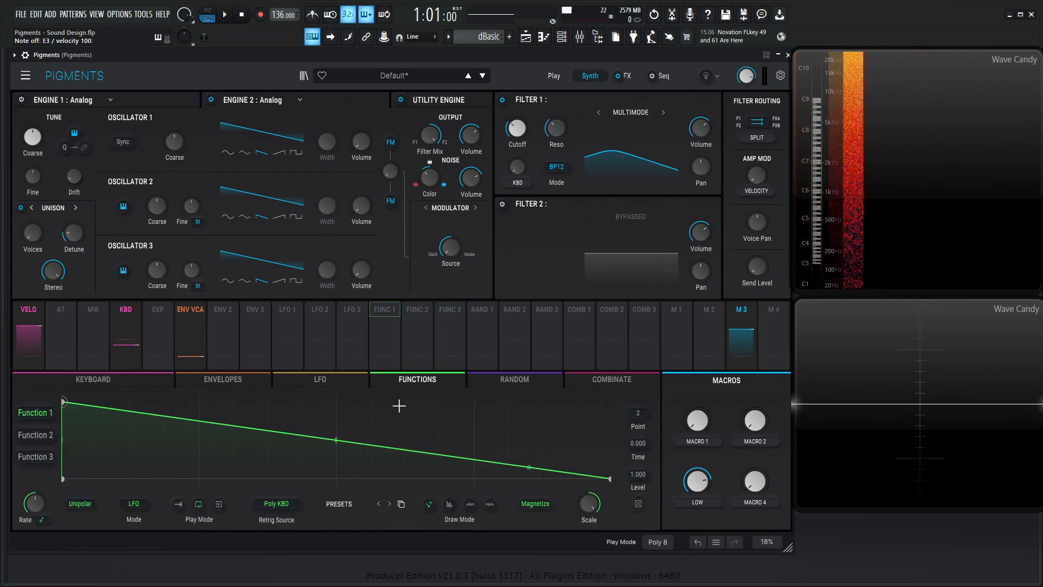
{"action": "left_click_drag", "start_coordinate": [79, 415], "coordinate": [79, 472]}
{"action": "mouse_move", "coordinate": [85, 449]}
{"action": "left_mouse_down"}
{"action": "mouse_move", "coordinate": [81, 407]}
{"action": "mouse_move", "coordinate": [100, 469]}
{"action": "mouse_move", "coordinate": [93, 457]}
{"action": "left_mouse_up"}
{"action": "left_click_drag", "start_coordinate": [104, 413], "coordinate": [108, 418]}
{"action": "left_click_drag", "start_coordinate": [119, 464], "coordinate": [121, 473]}
{"action": "left_click_drag", "start_coordinate": [129, 425], "coordinate": [137, 409]}
{"action": "left_click_drag", "start_coordinate": [165, 416], "coordinate": [149, 472]}
{"action": "left_click_drag", "start_coordinate": [167, 441], "coordinate": [173, 479]}
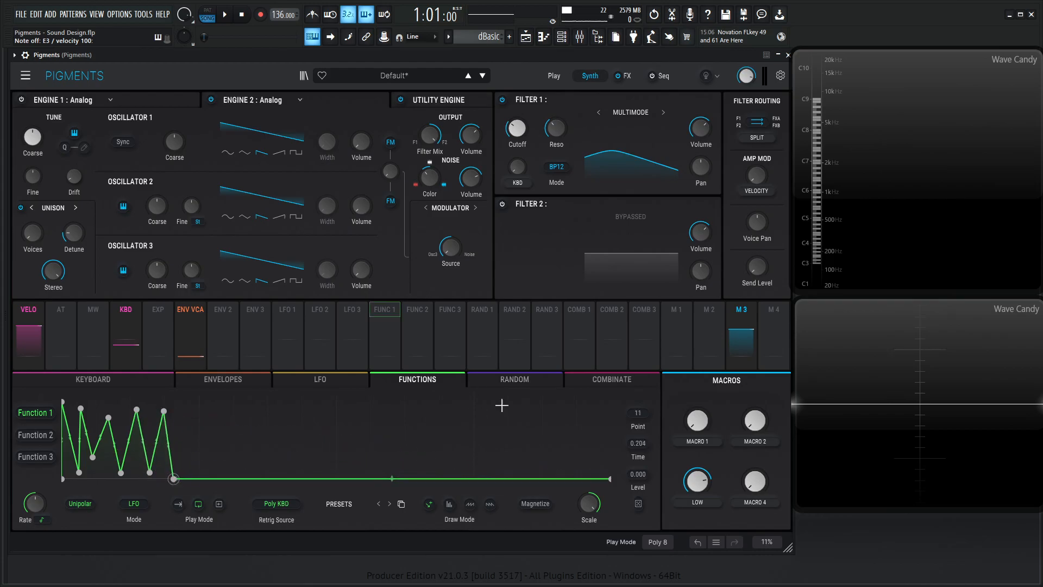
{"action": "left_click_drag", "start_coordinate": [193, 419], "coordinate": [188, 404]}
{"action": "left_click_drag", "start_coordinate": [205, 415], "coordinate": [210, 458]}
{"action": "mouse_move", "coordinate": [239, 424]}
{"action": "left_mouse_down"}
{"action": "mouse_move", "coordinate": [244, 411]}
{"action": "mouse_move", "coordinate": [229, 408]}
{"action": "left_mouse_up"}
{"action": "left_click_drag", "start_coordinate": [262, 451], "coordinate": [254, 467]}
{"action": "left_click_drag", "start_coordinate": [279, 441], "coordinate": [300, 460]}
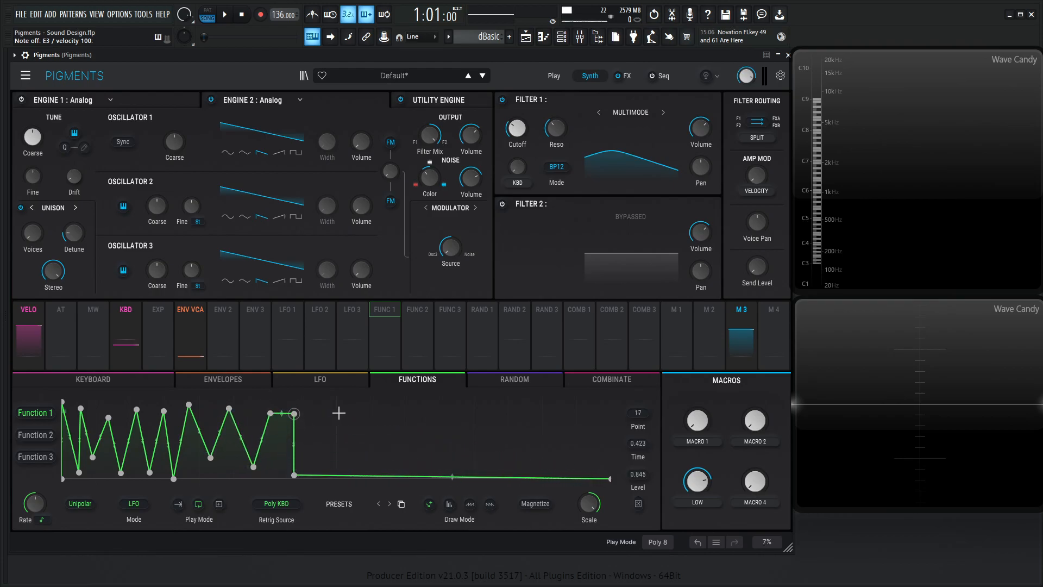
{"action": "left_click_drag", "start_coordinate": [331, 417], "coordinate": [335, 471]}
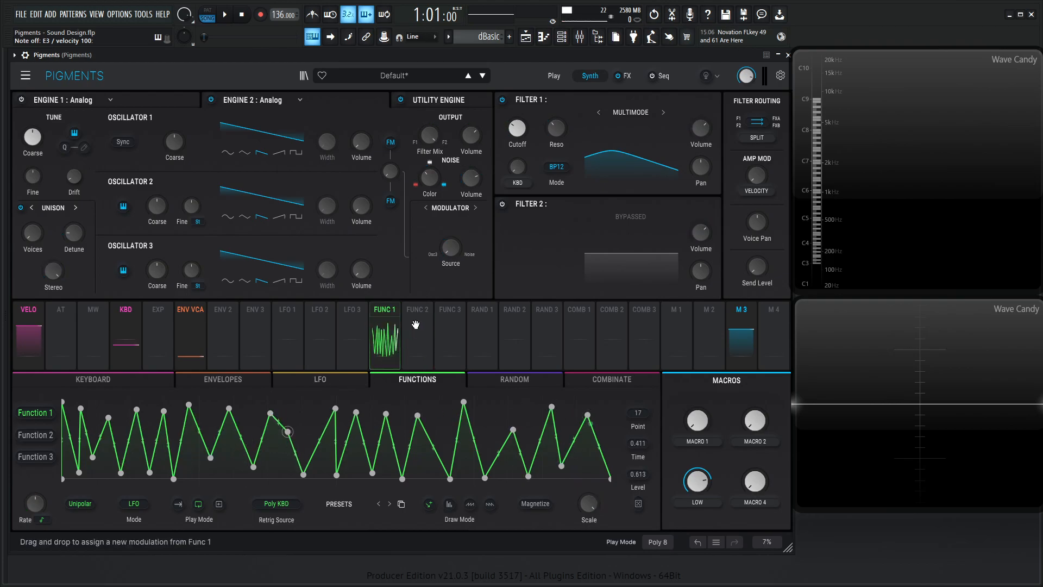
Assign Function 1 to Engine 2's output volume and change the function's rate type to Hertz
{"action": "left_click_drag", "start_coordinate": [473, 140], "coordinate": [474, 141]}
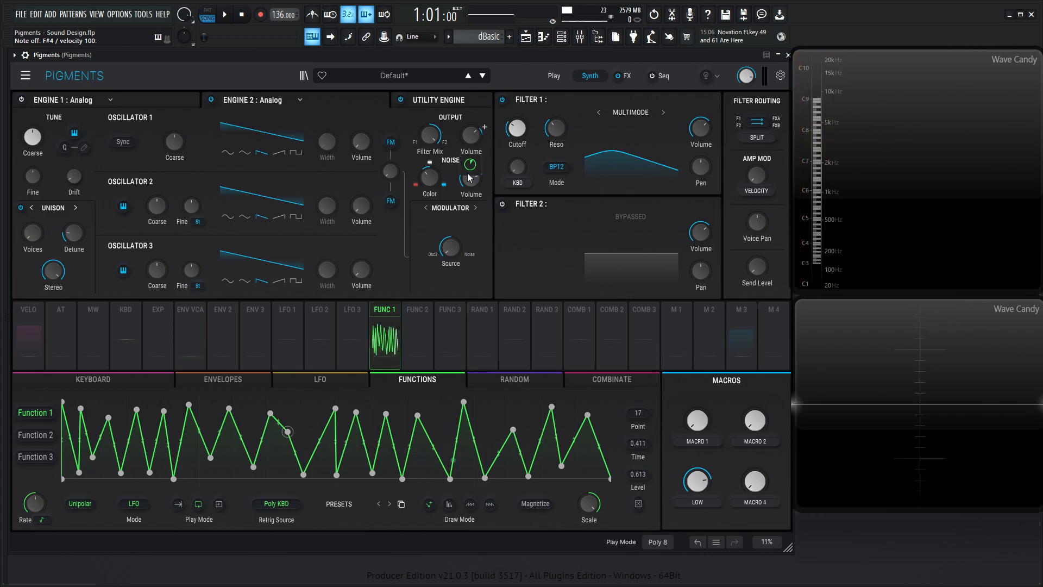
{"action": "left_click", "coordinate": [42, 520]}
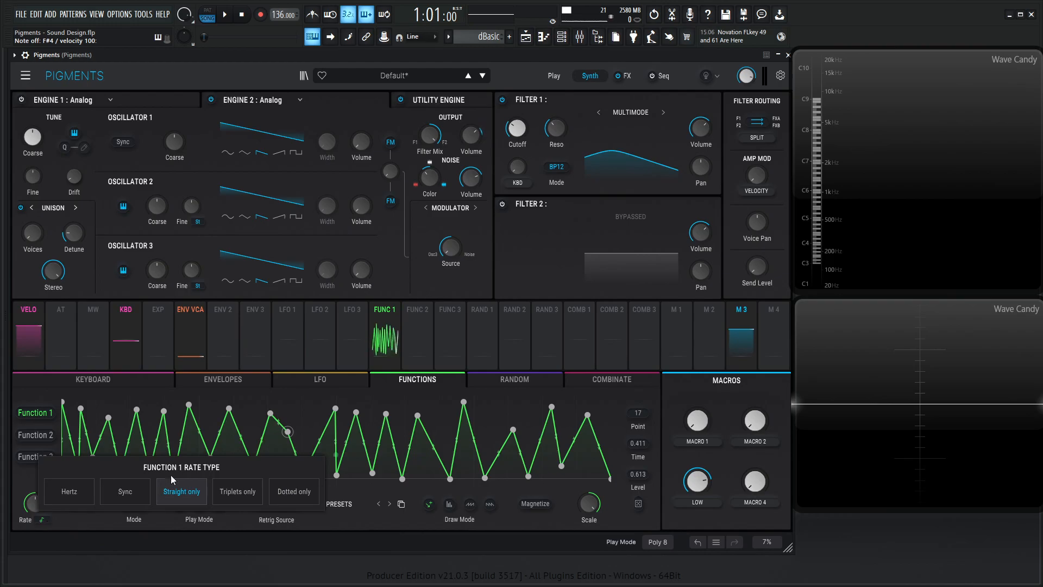
{"action": "left_click", "coordinate": [196, 557]}
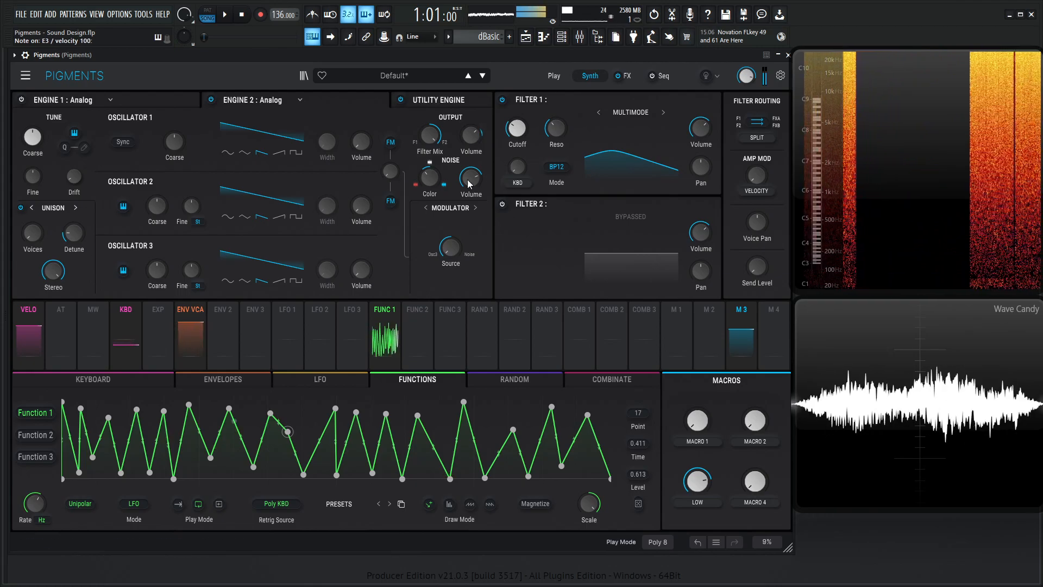
{"action": "mouse_move", "coordinate": [36, 507]}
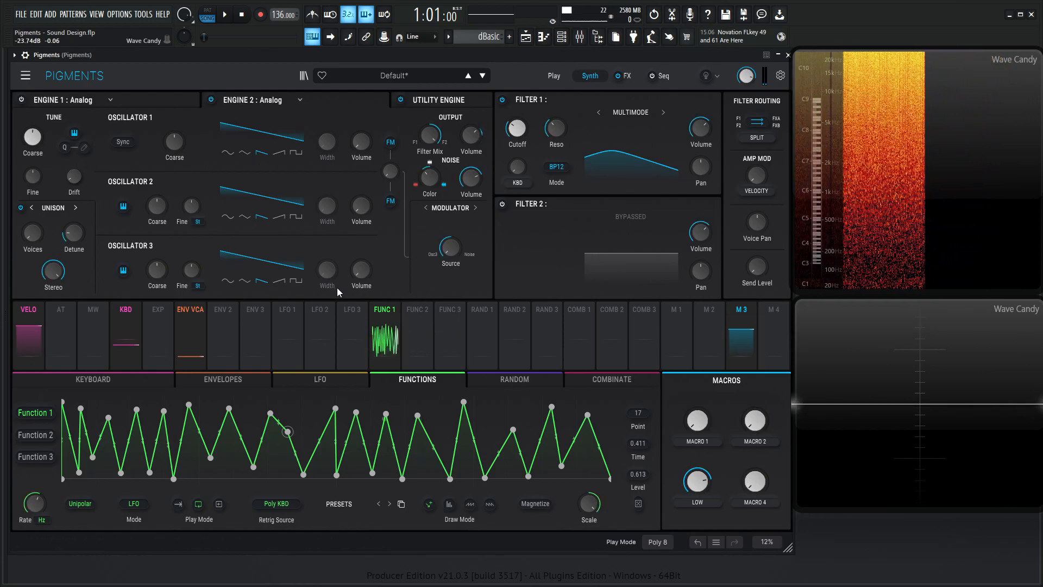
Rename Macro 4 to HIGH and raise it to about 0.708
{"action": "double_click", "coordinate": [761, 501]}
{"action": "type", "text": "H"}
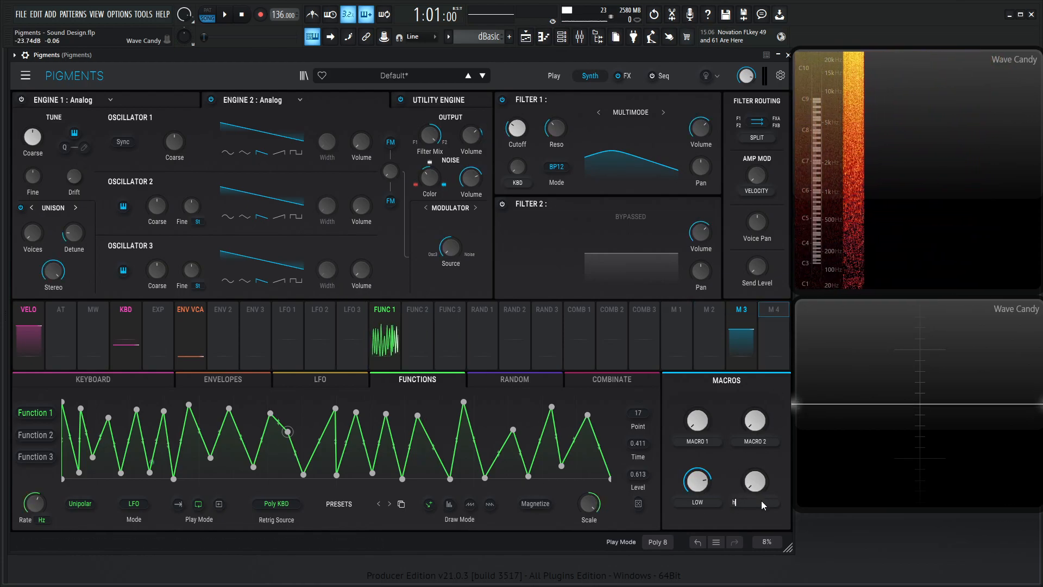
{"action": "type", "text": "IGH"}
{"action": "key", "text": "Return"}
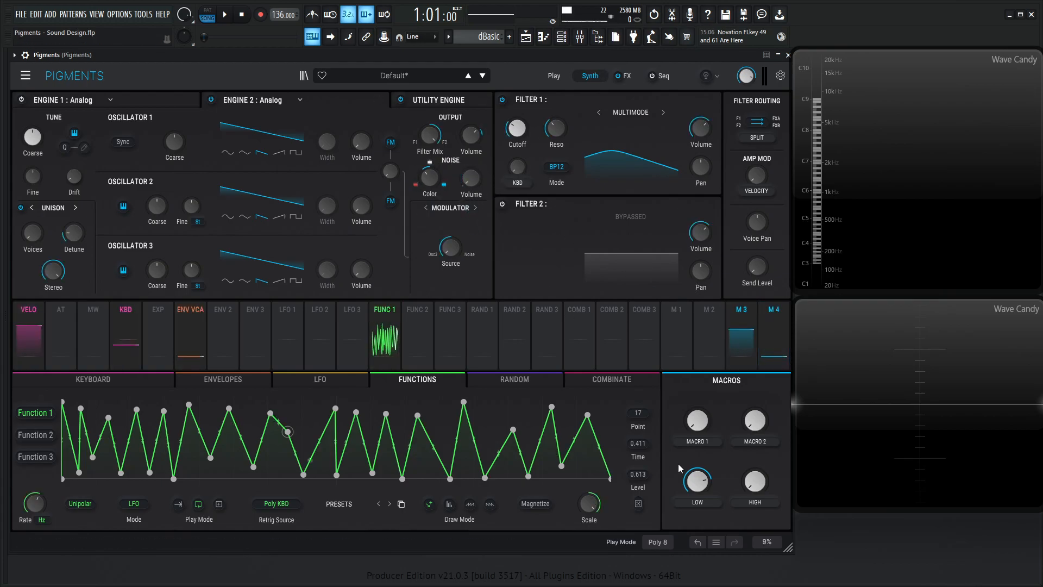
{"action": "left_click_drag", "start_coordinate": [755, 482], "coordinate": [755, 440]}
{"action": "left_click_drag", "start_coordinate": [756, 483], "coordinate": [757, 478]}
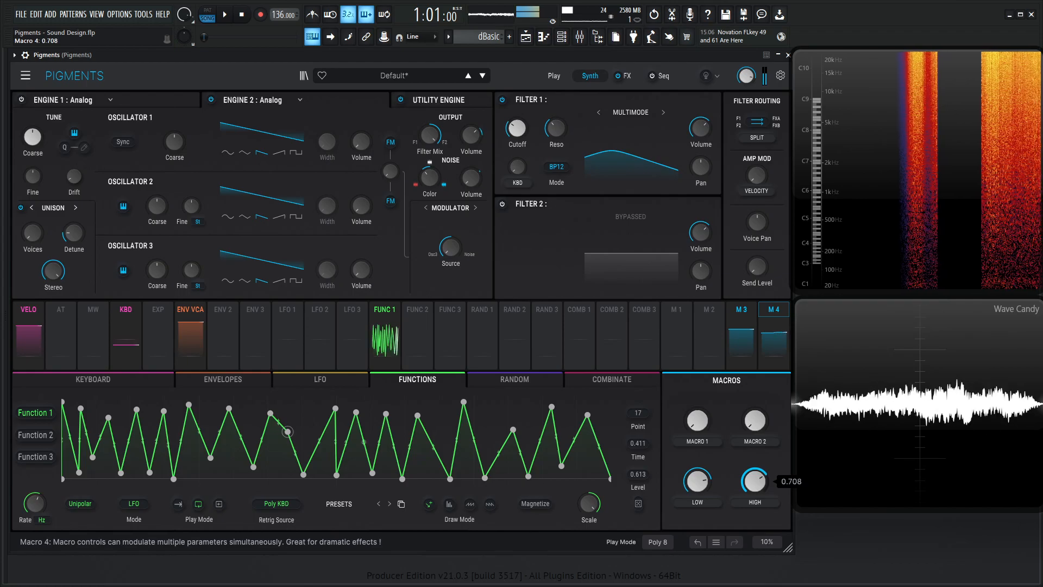
Enable Noise 2 with Analog Noise in the Utility Engine, routed to Filter 2 at a lower volume
{"action": "left_click", "coordinate": [434, 100]}
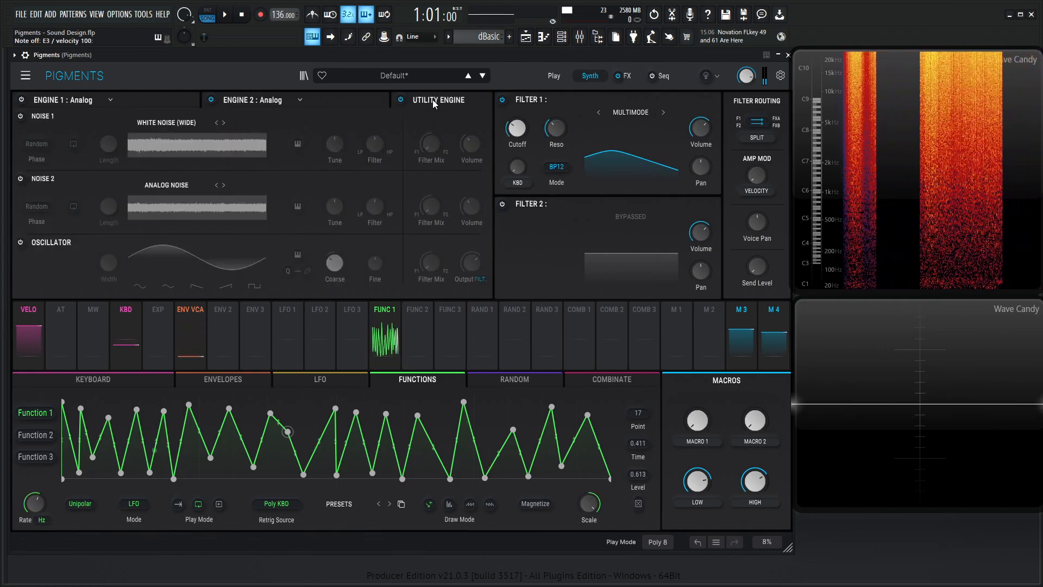
{"action": "left_click", "coordinate": [56, 178]}
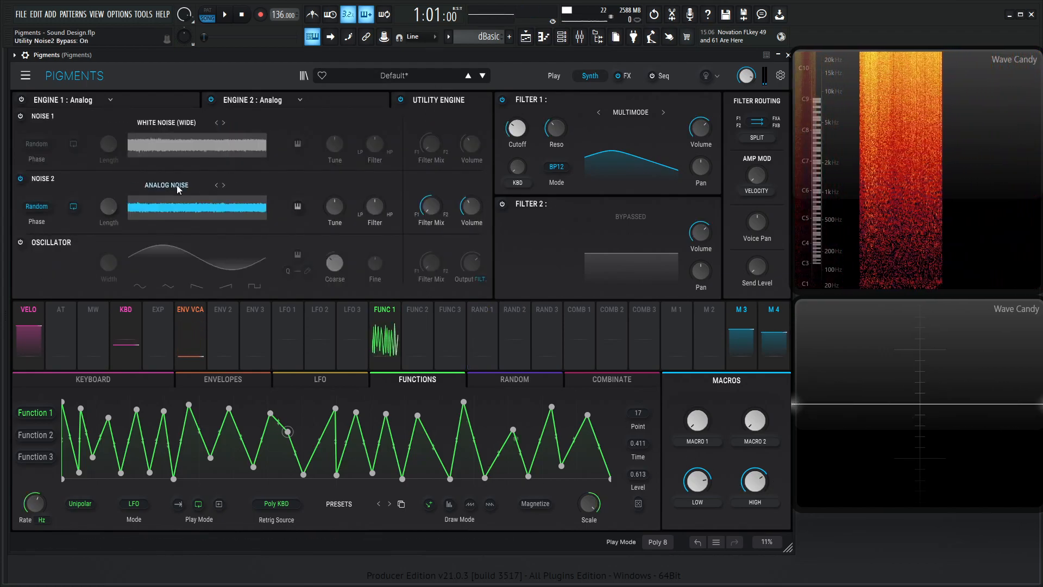
{"action": "left_click_drag", "start_coordinate": [431, 205], "coordinate": [475, 233]}
{"action": "key", "text": "c"}
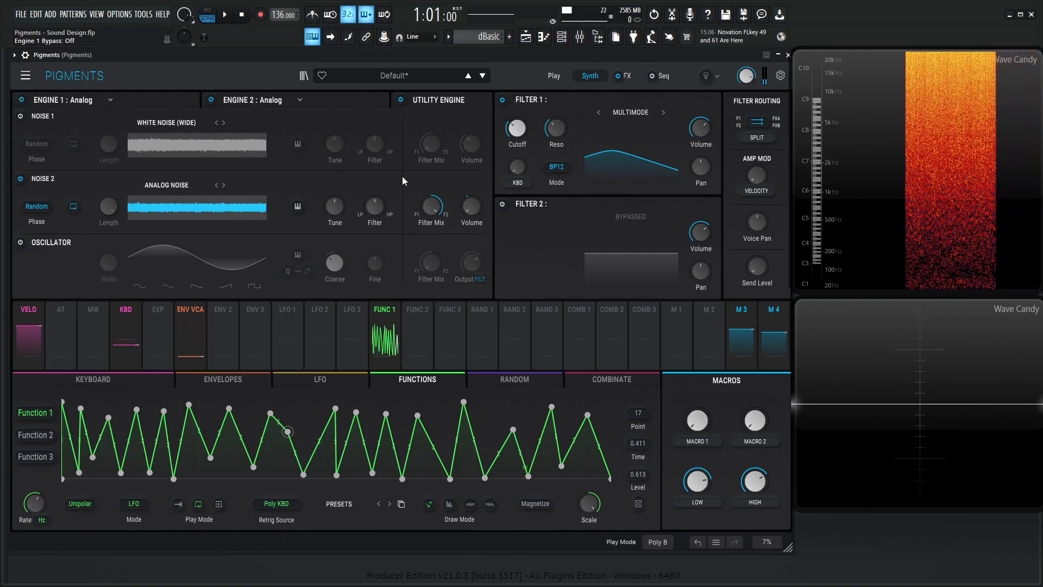
Lower the LOW macro to about 0.692 and shift the FX A EQ's peak 1 to a slightly lower frequency and gain
{"action": "key", "text": "c"}
{"action": "left_click_drag", "start_coordinate": [703, 478], "coordinate": [702, 485]}
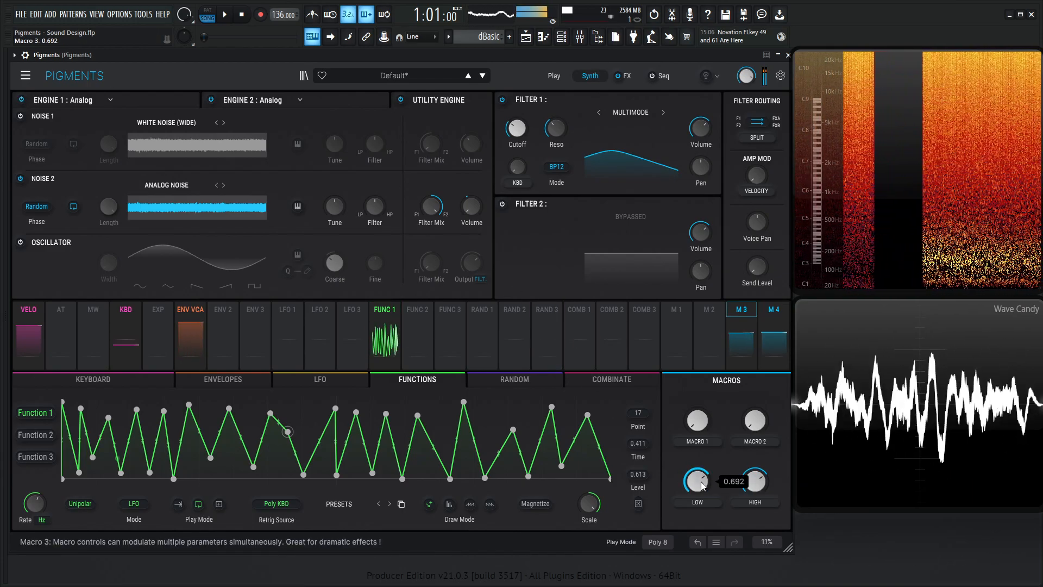
{"action": "left_click", "coordinate": [624, 76]}
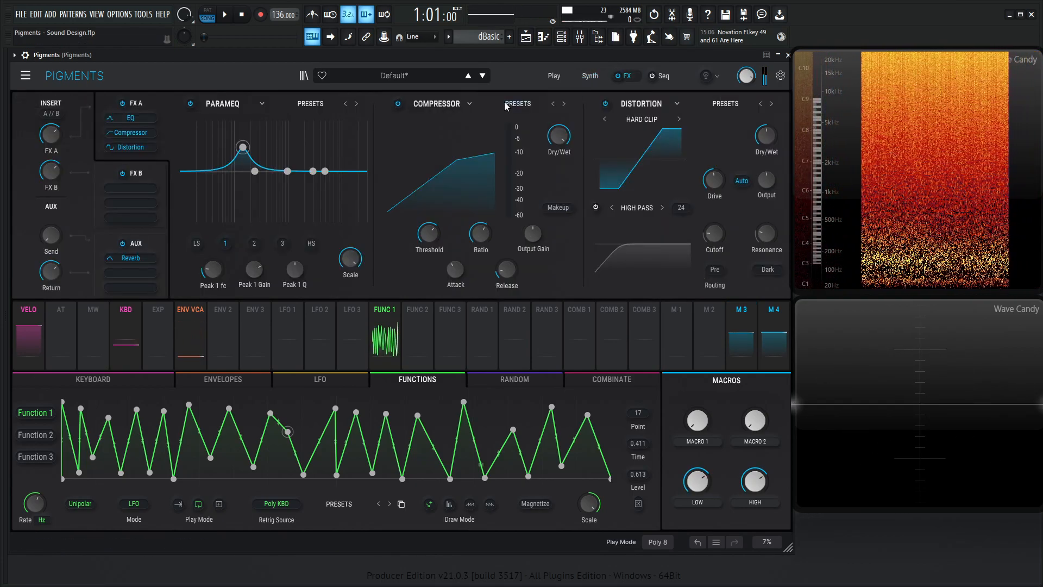
{"action": "left_click_drag", "start_coordinate": [246, 146], "coordinate": [235, 148]}
{"action": "key", "text": "c"}
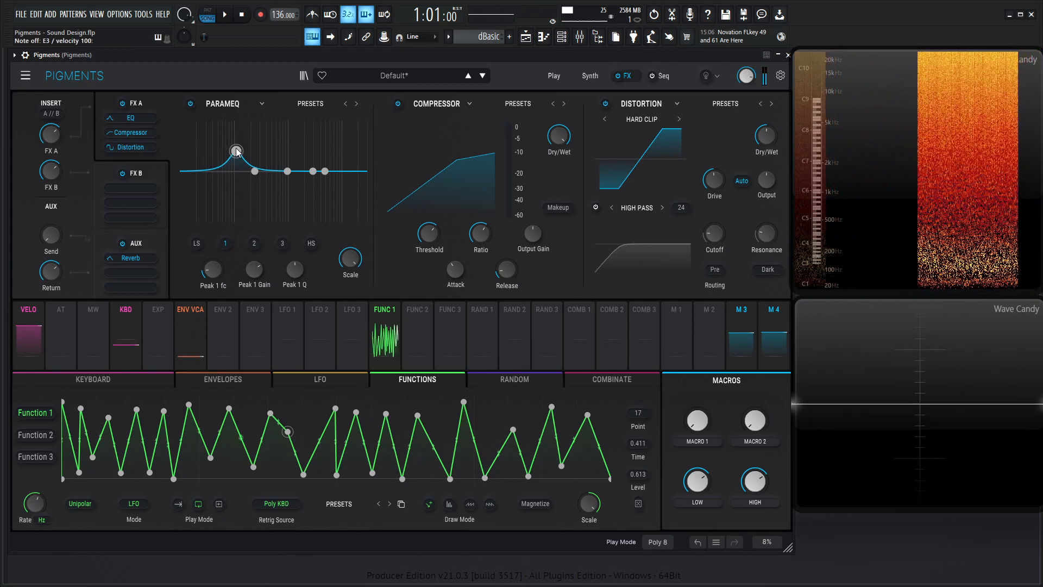
Add a Param EQ to the first FX B slot and boost peak 3 by about 2.58 dB
{"action": "left_click", "coordinate": [159, 169]}
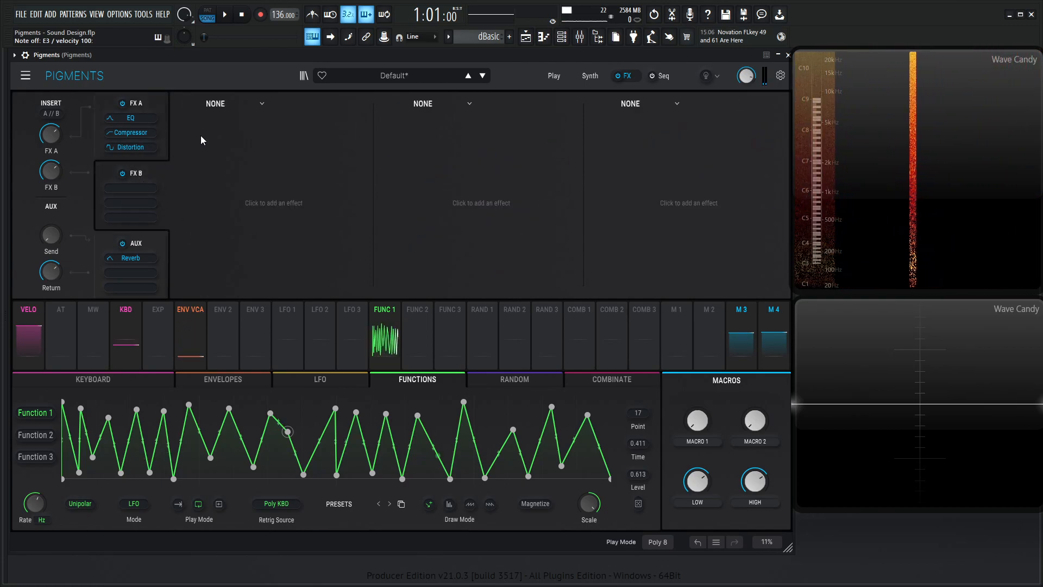
{"action": "left_click", "coordinate": [223, 104]}
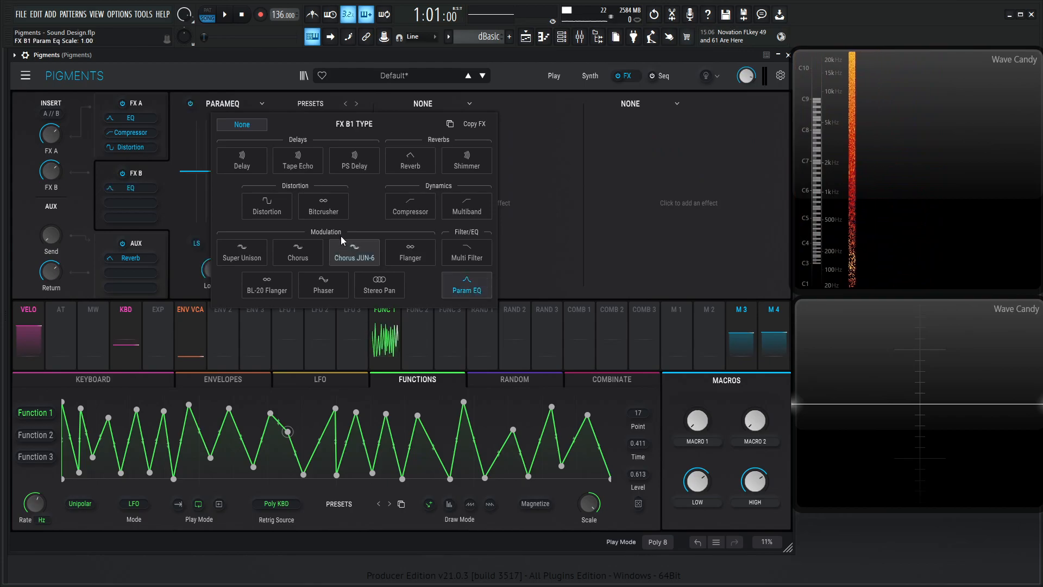
{"action": "left_click_drag", "start_coordinate": [316, 172], "coordinate": [320, 167]}
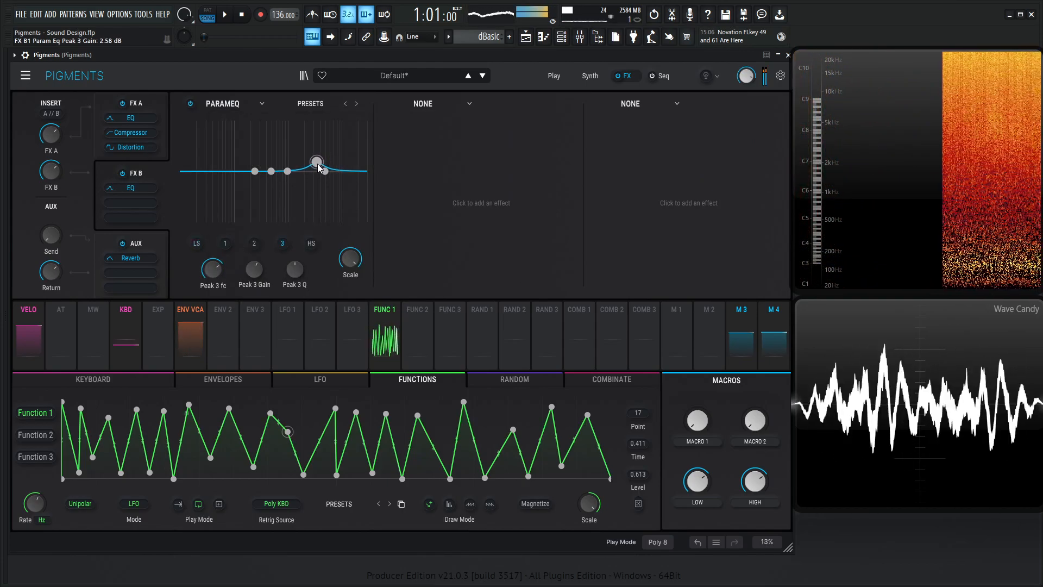
Add a Hard Clip Distortion to the second FX B slot, adjusting its drive and setting Dry/Wet to 50%
{"action": "left_click", "coordinate": [425, 104]}
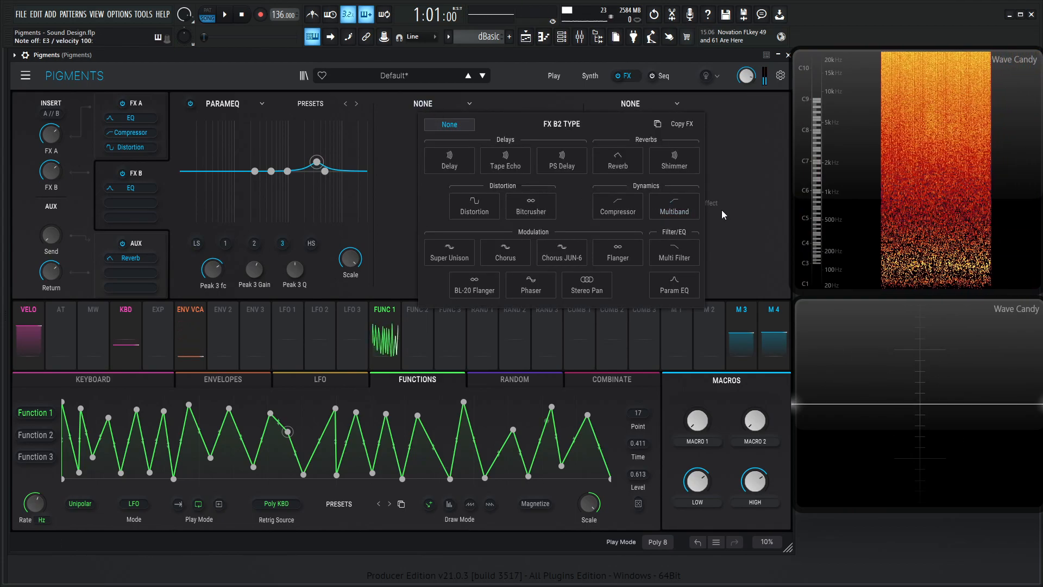
{"action": "left_click", "coordinate": [474, 207]}
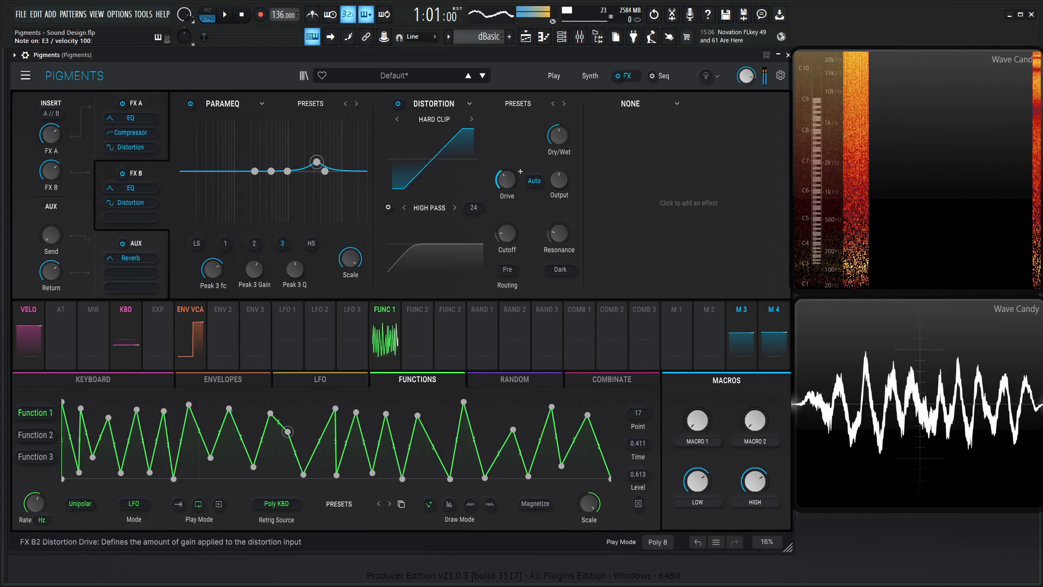
{"action": "left_click_drag", "start_coordinate": [506, 179], "coordinate": [521, 172]}
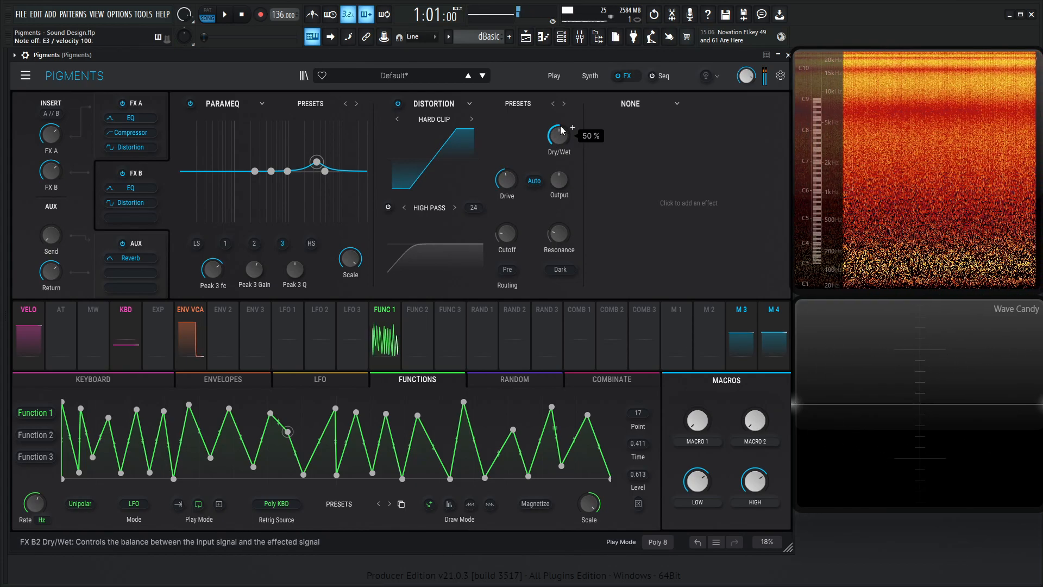
Lengthen the Env VCA release to about 3.77 s
{"action": "left_click", "coordinate": [226, 384]}
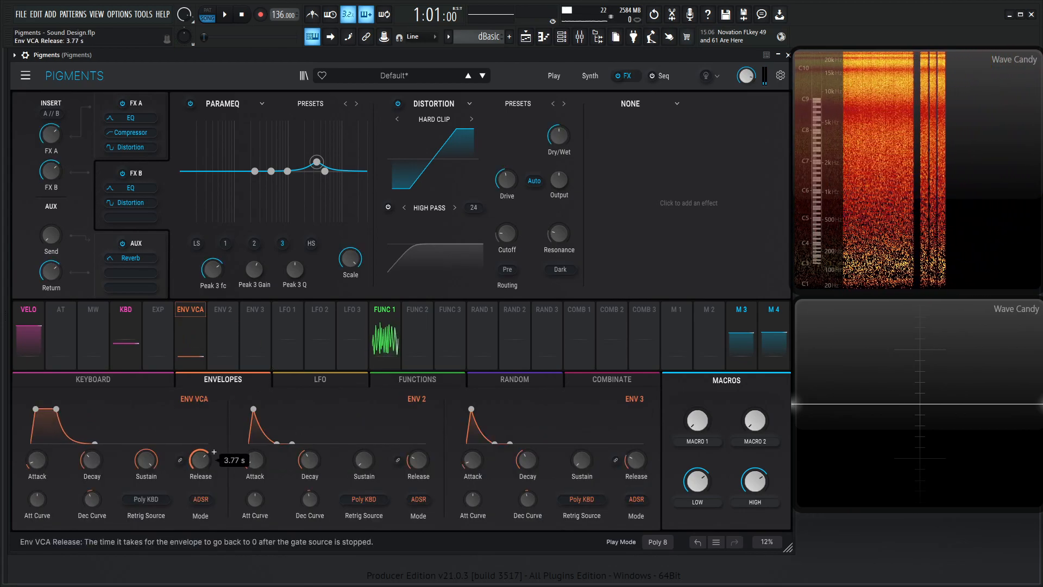
{"action": "left_click_drag", "start_coordinate": [199, 462], "coordinate": [199, 464]}
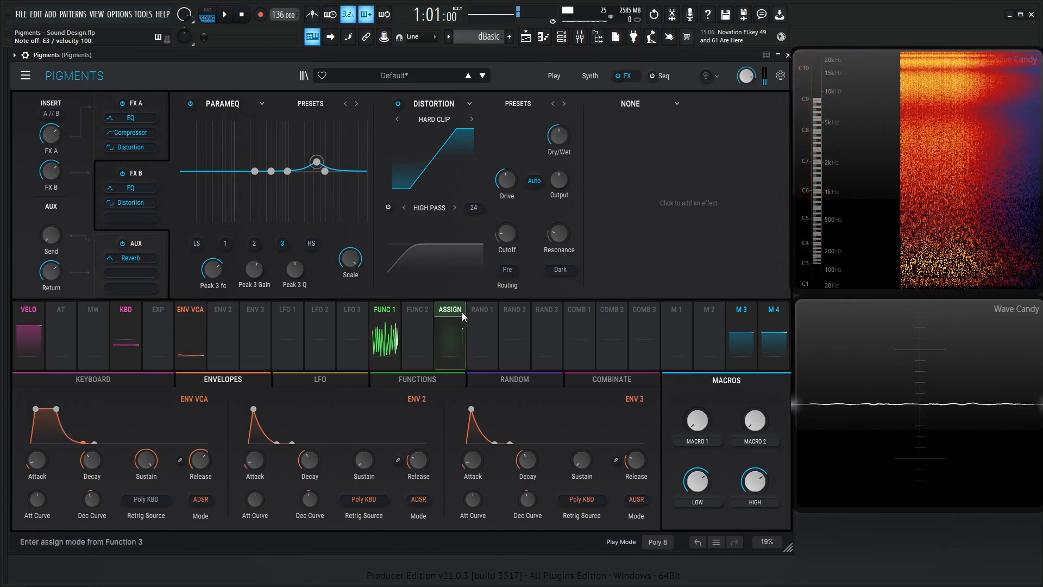
Add a Reverb to the third FX B slot with a longer decay and about 46% Dry/Wet
{"action": "left_click", "coordinate": [641, 103]}
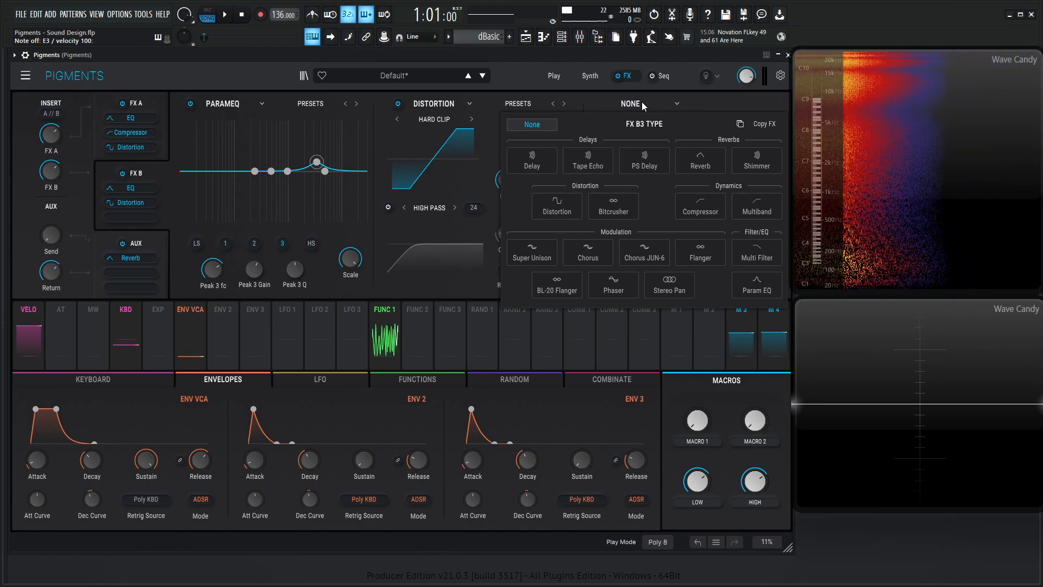
{"action": "left_click", "coordinate": [699, 160]}
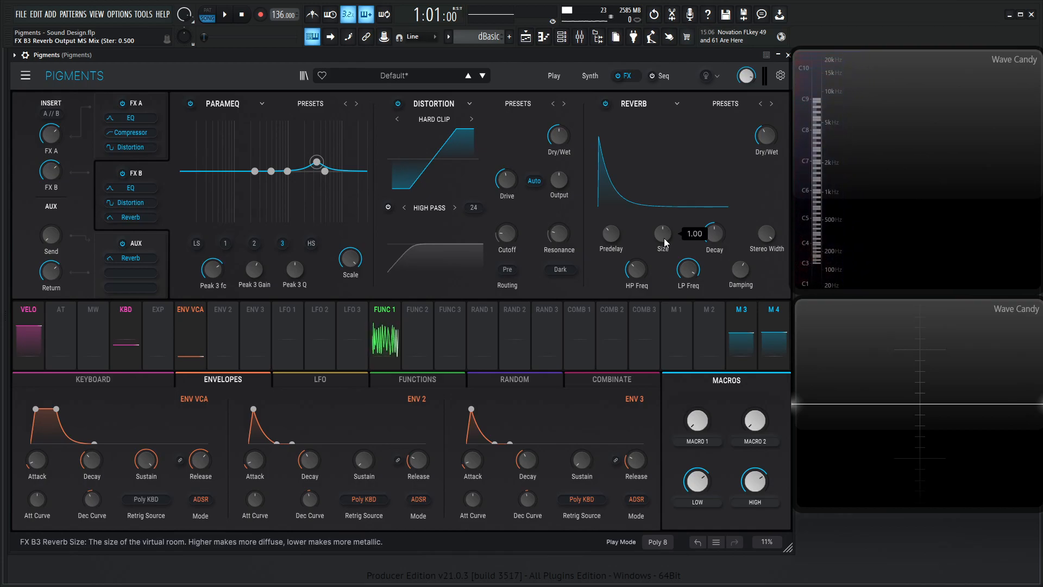
{"action": "scroll", "coordinate": [664, 237], "scroll_direction": "up", "scroll_amount": 3}
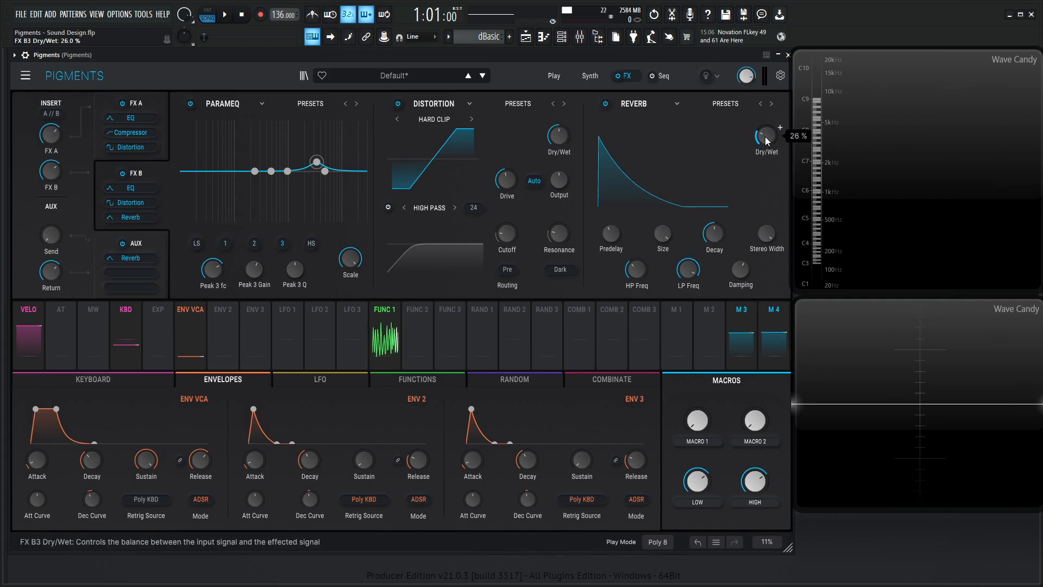
{"action": "key", "text": "c"}
{"action": "left_click_drag", "start_coordinate": [767, 140], "coordinate": [767, 130]}
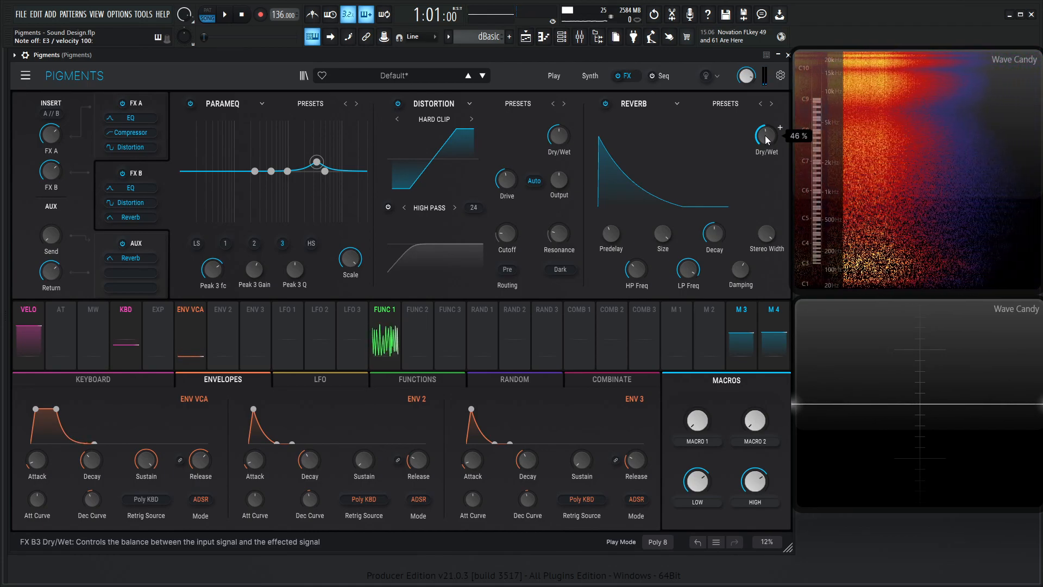
Set the FX B Reverb's Dry/Wet to 0% and assign Macro 2 to it with an amount of about 0.59
{"action": "left_click_drag", "start_coordinate": [768, 141], "coordinate": [769, 195]}
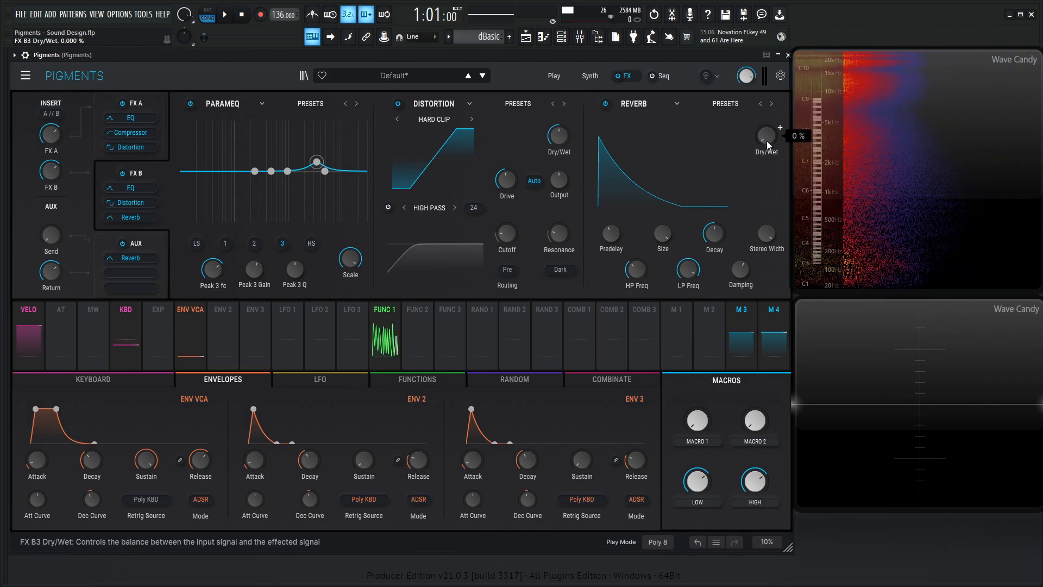
{"action": "left_click_drag", "start_coordinate": [762, 398], "coordinate": [737, 269]}
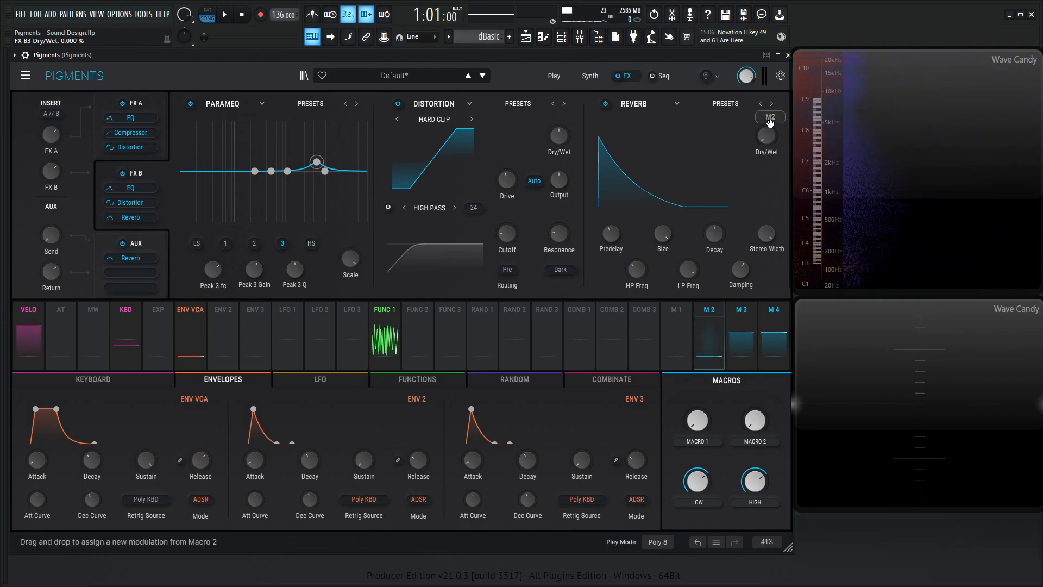
{"action": "left_click_drag", "start_coordinate": [768, 131], "coordinate": [767, 136]}
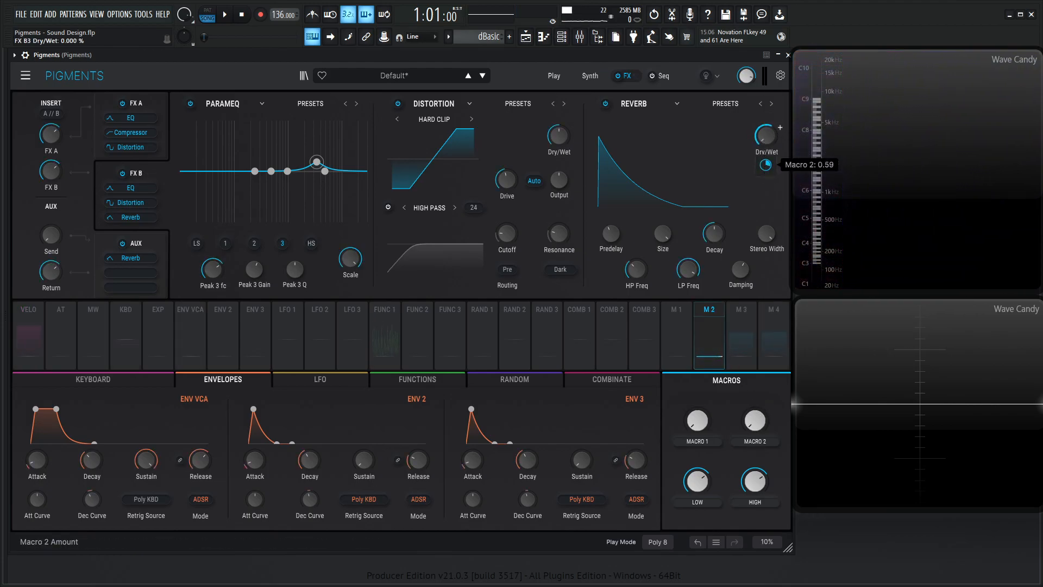
Rename Macro 2 as Reverb and set it to about 0.49
{"action": "double_click", "coordinate": [755, 442]}
{"action": "type", "text": "reverb"}
{"action": "key", "text": "Return"}
{"action": "mouse_move", "coordinate": [759, 426]}
{"action": "left_mouse_down"}
{"action": "mouse_move", "coordinate": [759, 364]}
{"action": "mouse_move", "coordinate": [754, 436]}
{"action": "left_mouse_up"}
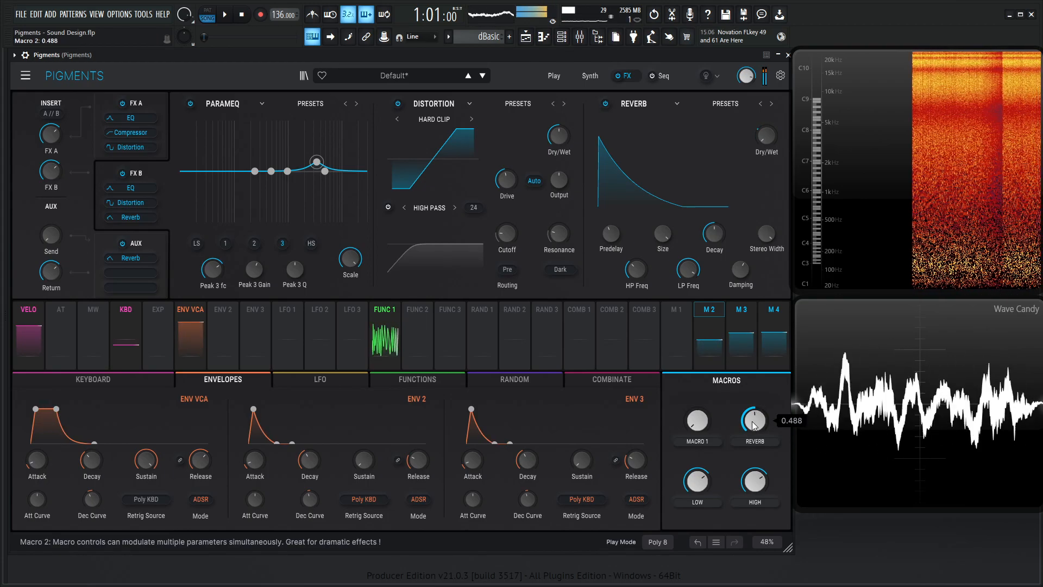
Turn on Filter 2 in the synth section and sweep its cutoff down to about 858 Hz and back up
{"action": "left_click", "coordinate": [590, 76]}
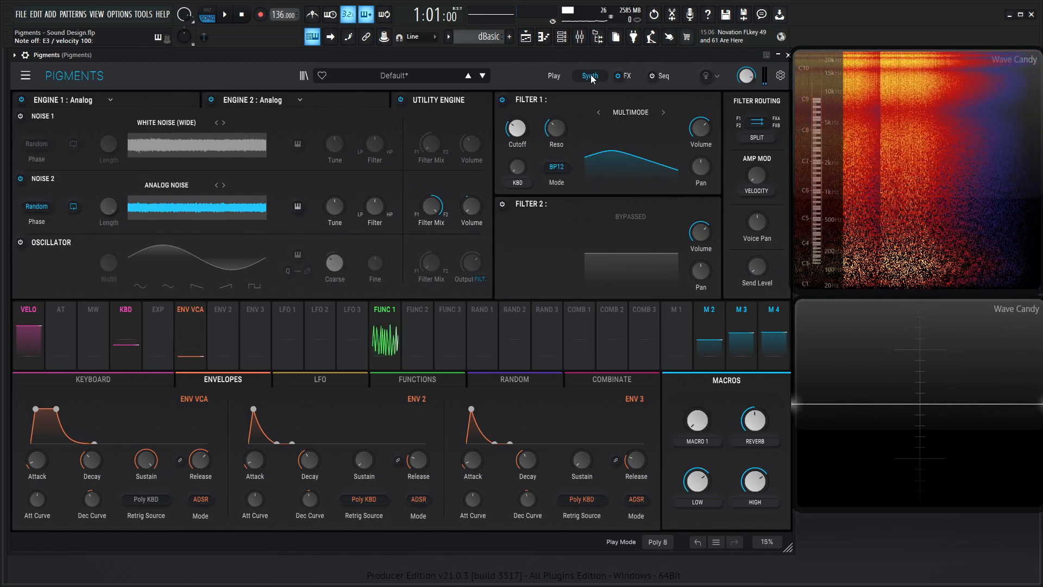
{"action": "left_click", "coordinate": [503, 205]}
{"action": "left_click_drag", "start_coordinate": [517, 232], "coordinate": [518, 261]}
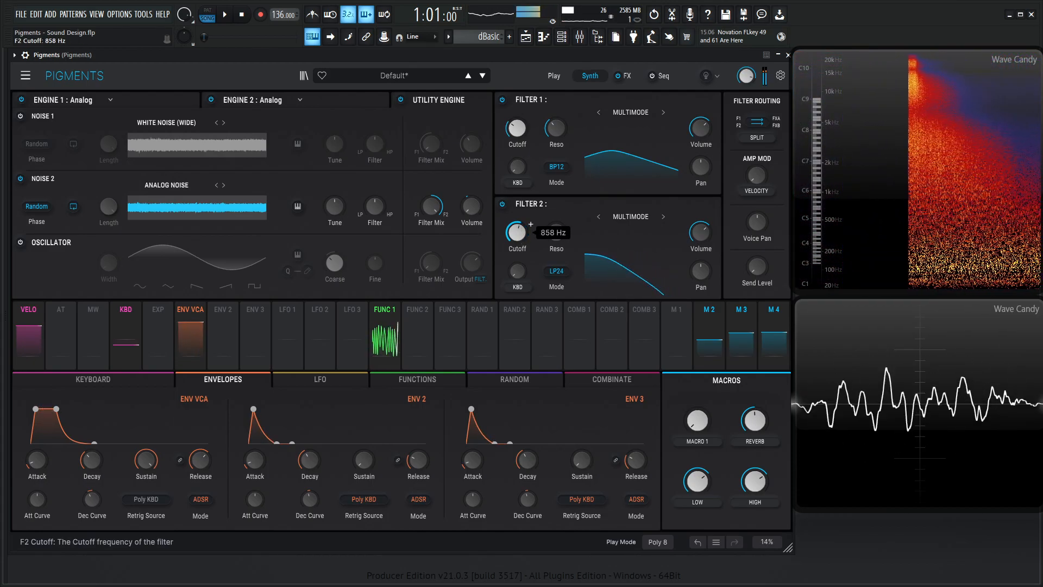
{"action": "left_click_drag", "start_coordinate": [514, 236], "coordinate": [514, 179]}
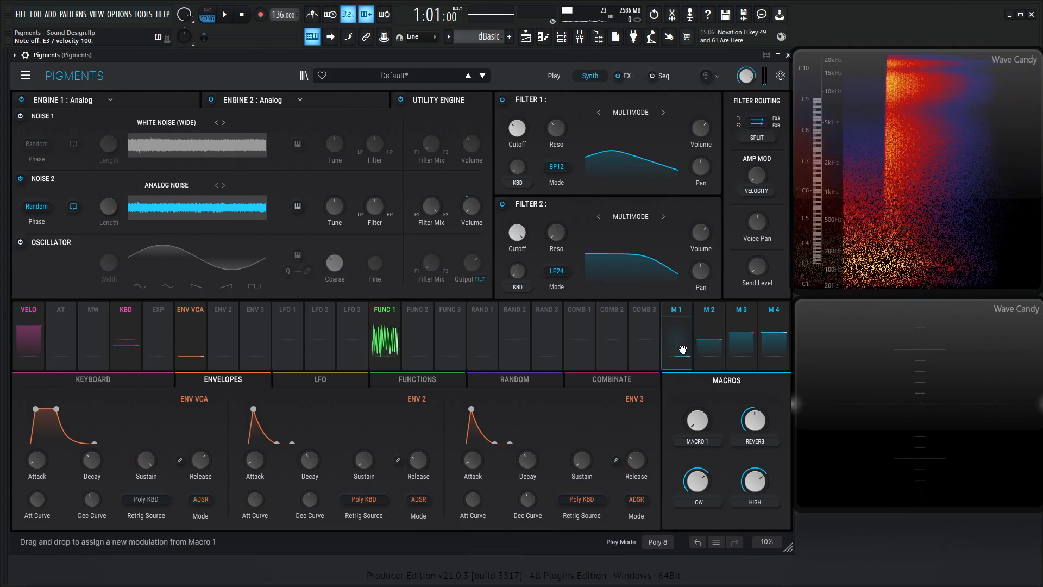
Assign Macro 1 to Filter 2's cutoff and rename the macro as Position
{"action": "left_click_drag", "start_coordinate": [676, 326], "coordinate": [520, 231]}
{"action": "double_click", "coordinate": [709, 439]}
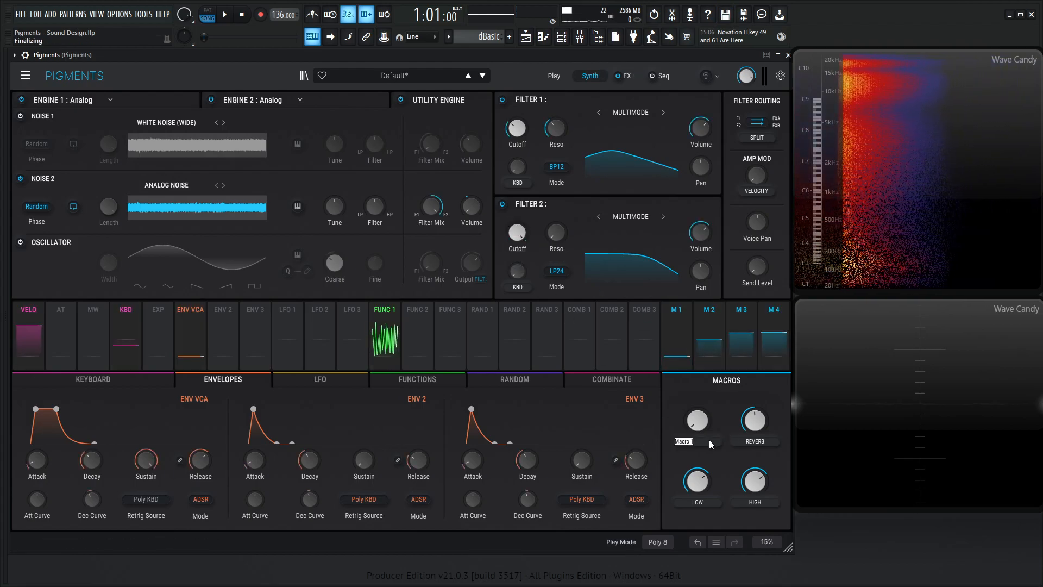
{"action": "type", "text": "Position"}
{"action": "key", "text": "Return"}
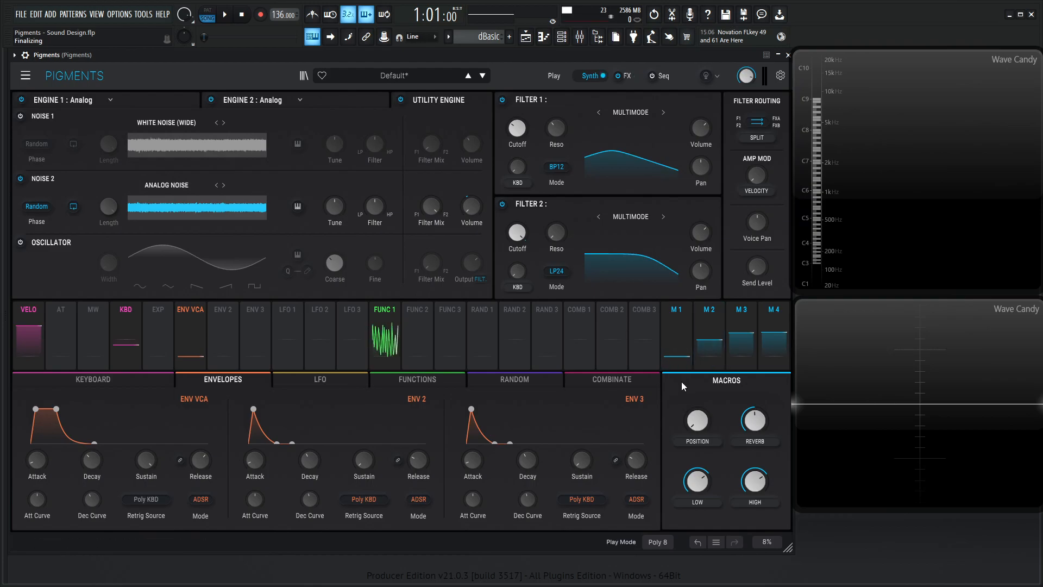
Sweep the Position macro and fine-tune its effect on Filter 2's cutoff, leaving the macro at 1.00
{"action": "left_click_drag", "start_coordinate": [694, 431], "coordinate": [694, 478]}
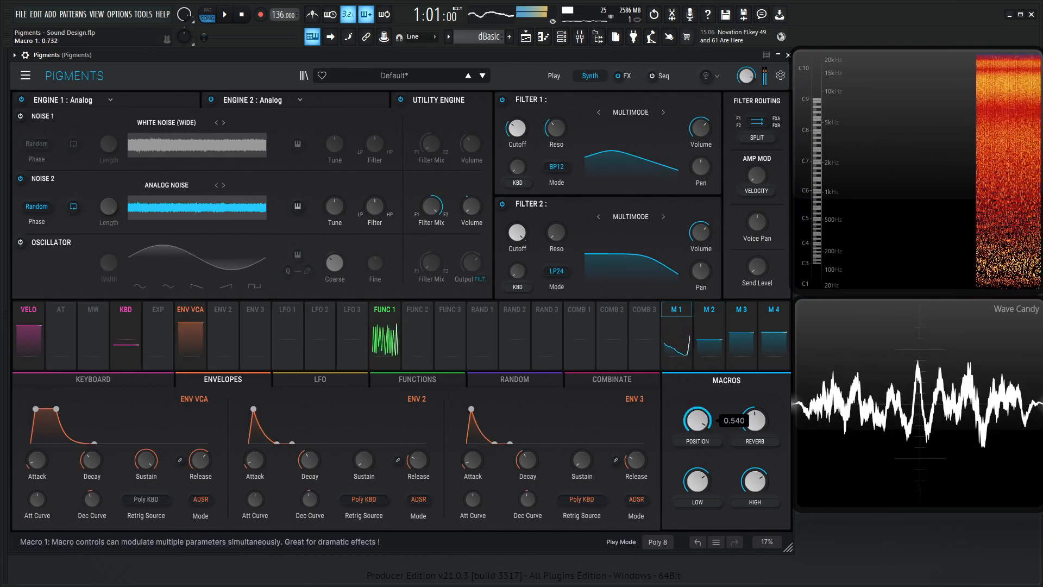
{"action": "mouse_move", "coordinate": [517, 233]}
{"action": "left_mouse_down"}
{"action": "mouse_move", "coordinate": [525, 252]}
{"action": "mouse_move", "coordinate": [516, 223]}
{"action": "left_mouse_up"}
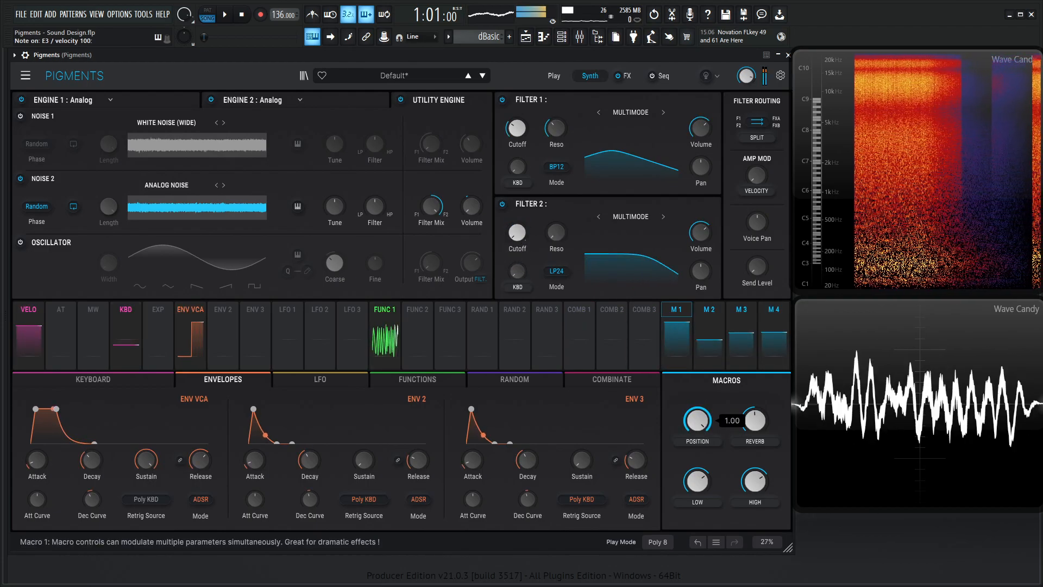
{"action": "mouse_move", "coordinate": [697, 421]}
{"action": "left_mouse_down"}
{"action": "mouse_move", "coordinate": [698, 479]}
{"action": "mouse_move", "coordinate": [697, 424]}
{"action": "left_mouse_up"}
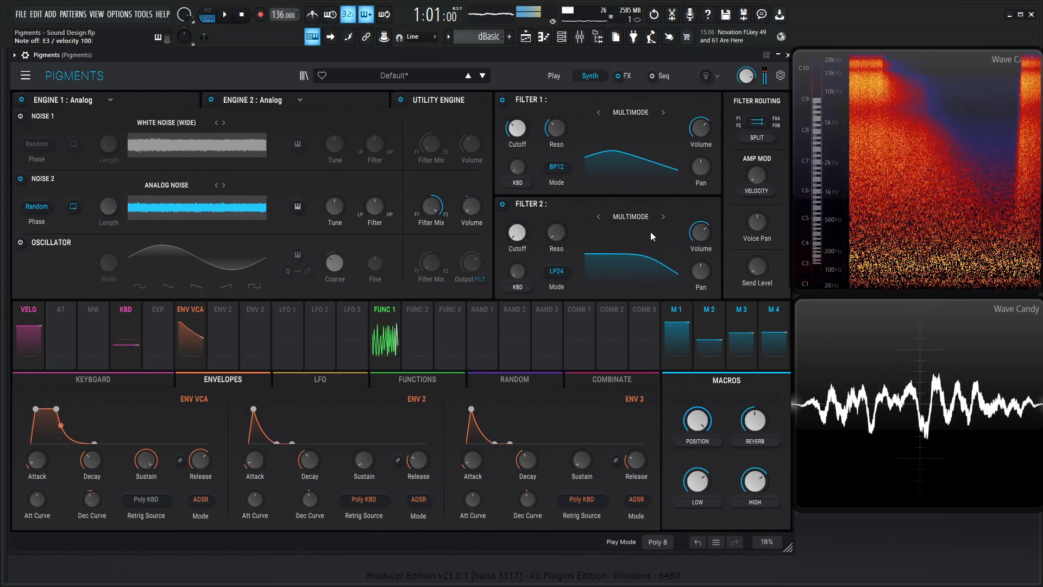
Try the MS-20 and Matrix 12 types on Filter 2 while sweeping the Position macro, and return the filter to MultiMode
{"action": "left_click", "coordinate": [664, 217]}
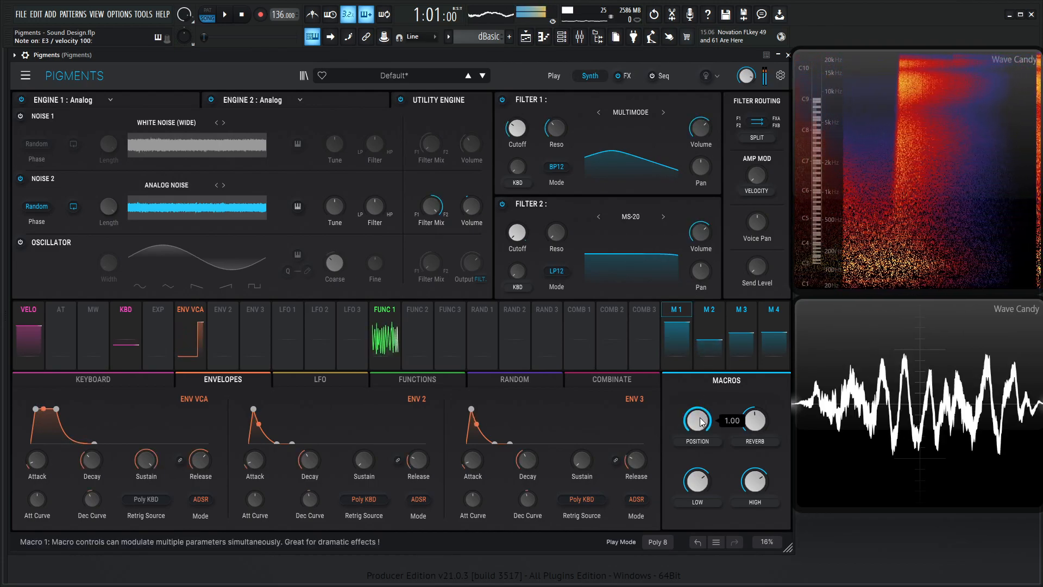
{"action": "mouse_move", "coordinate": [698, 420]}
{"action": "left_mouse_down"}
{"action": "mouse_move", "coordinate": [708, 475]}
{"action": "mouse_move", "coordinate": [708, 388]}
{"action": "mouse_move", "coordinate": [701, 486]}
{"action": "mouse_move", "coordinate": [701, 438]}
{"action": "left_mouse_up"}
{"action": "left_click", "coordinate": [663, 216]}
{"action": "left_click", "coordinate": [663, 216]}
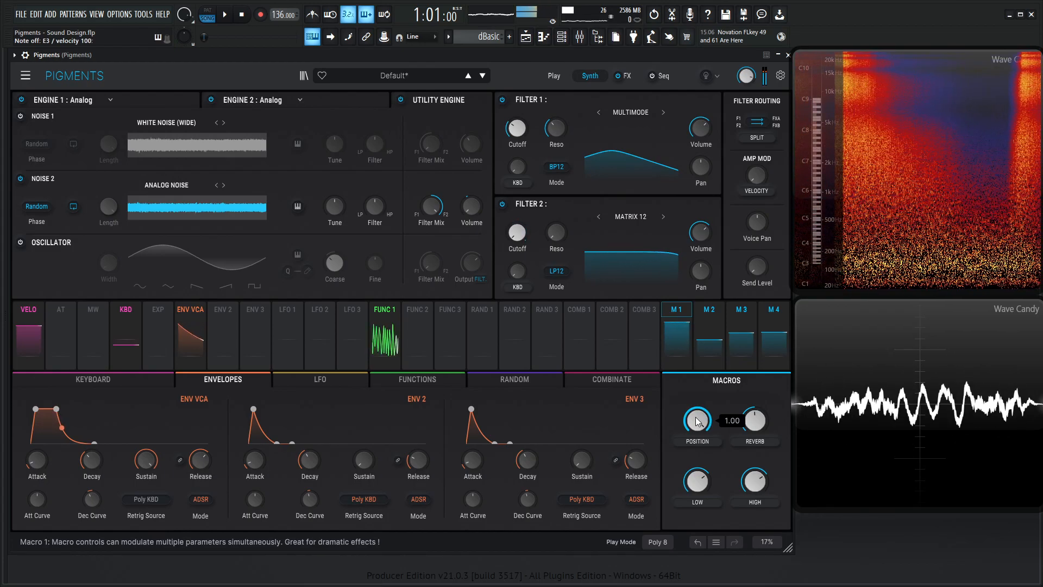
{"action": "mouse_move", "coordinate": [531, 120]}
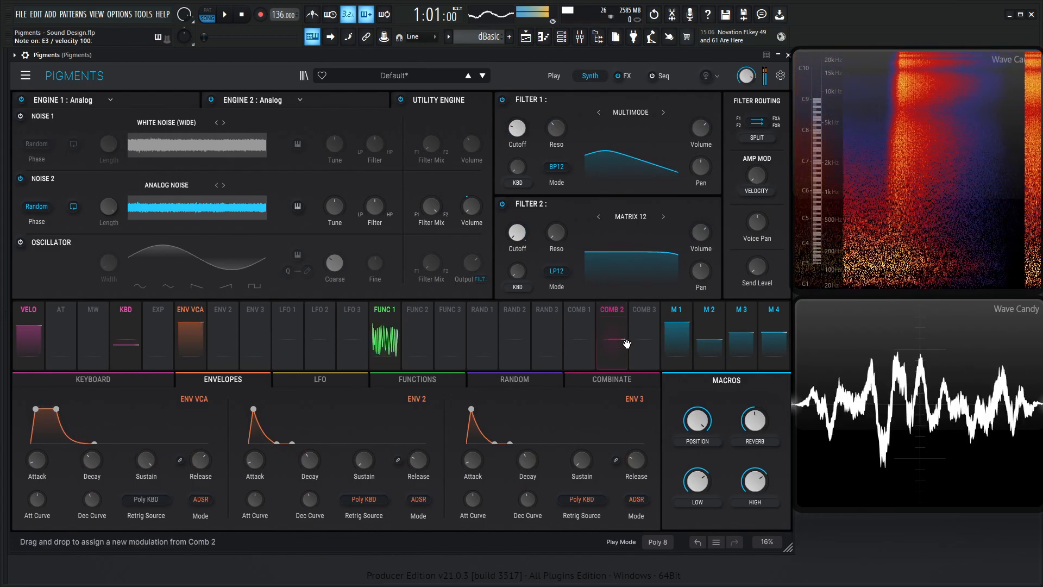
{"action": "mouse_move", "coordinate": [699, 423]}
{"action": "left_mouse_down"}
{"action": "mouse_move", "coordinate": [699, 508]}
{"action": "mouse_move", "coordinate": [699, 422]}
{"action": "left_mouse_up"}
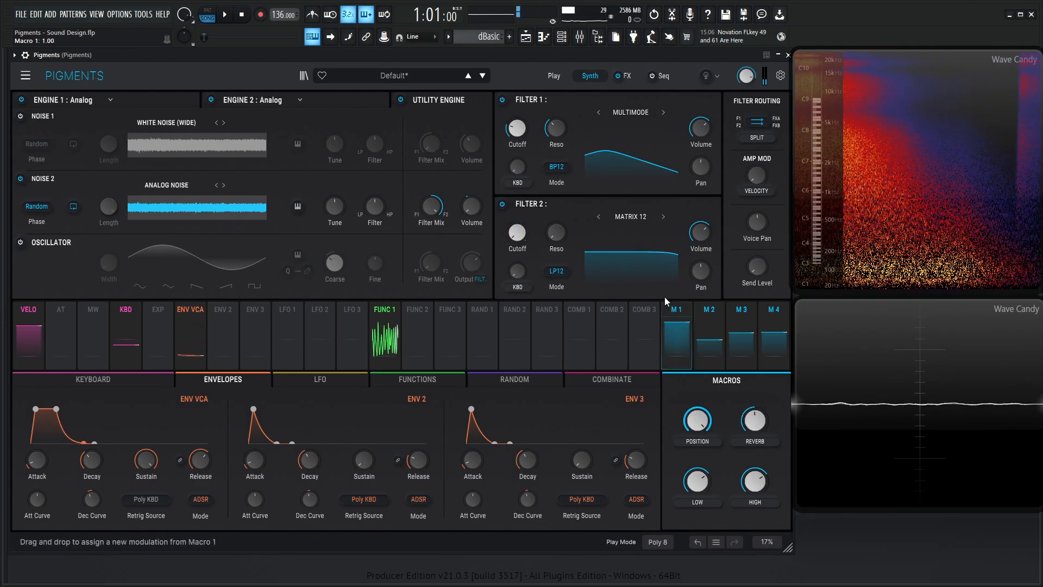
{"action": "left_click", "coordinate": [644, 218]}
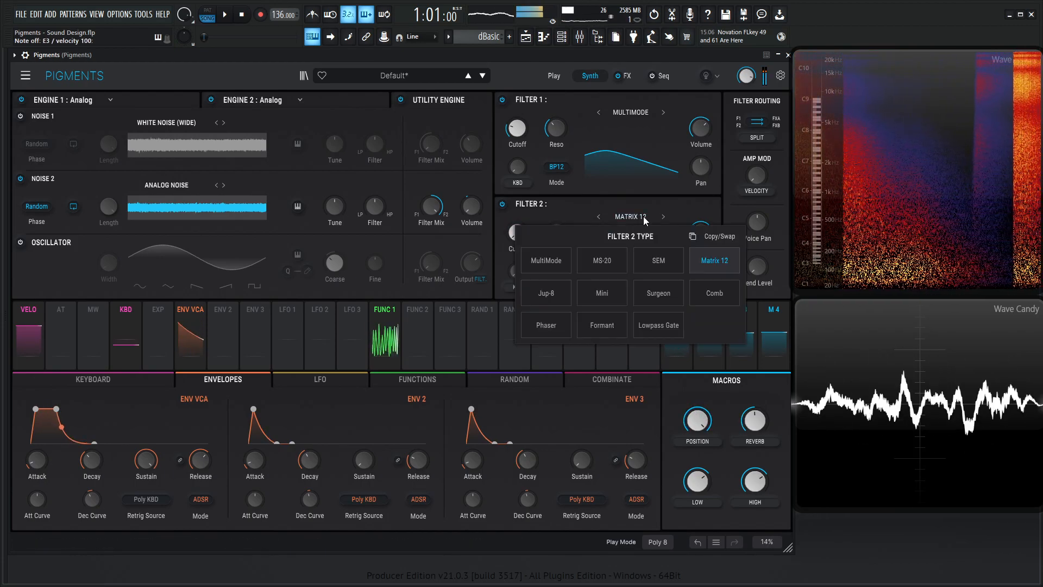
{"action": "left_click", "coordinate": [565, 262]}
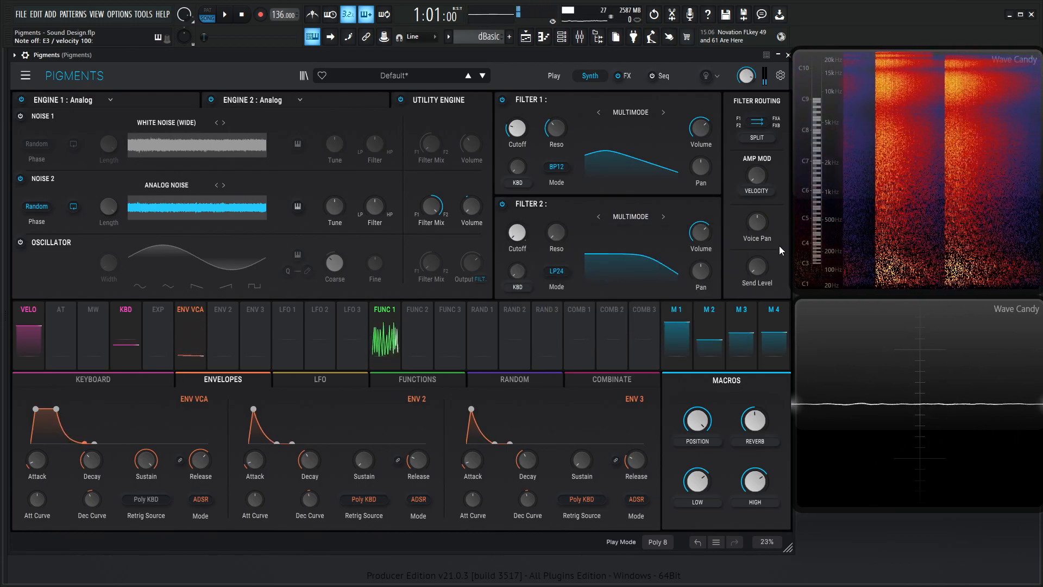
Review the effects in the FX A and FX B chains and return to the synth settings
{"action": "left_click", "coordinate": [623, 75]}
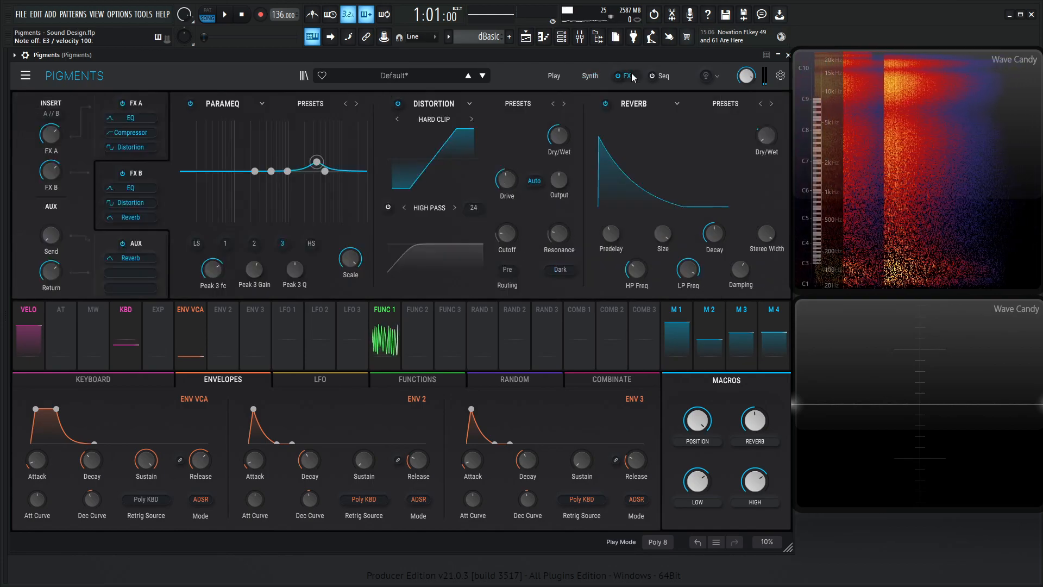
{"action": "left_click", "coordinate": [152, 97]}
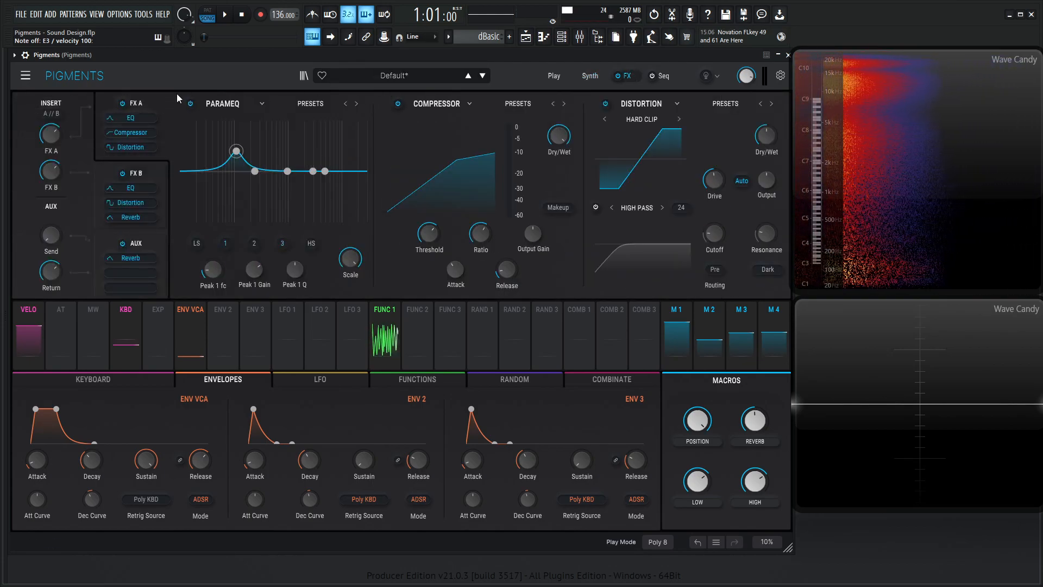
{"action": "left_click", "coordinate": [152, 170]}
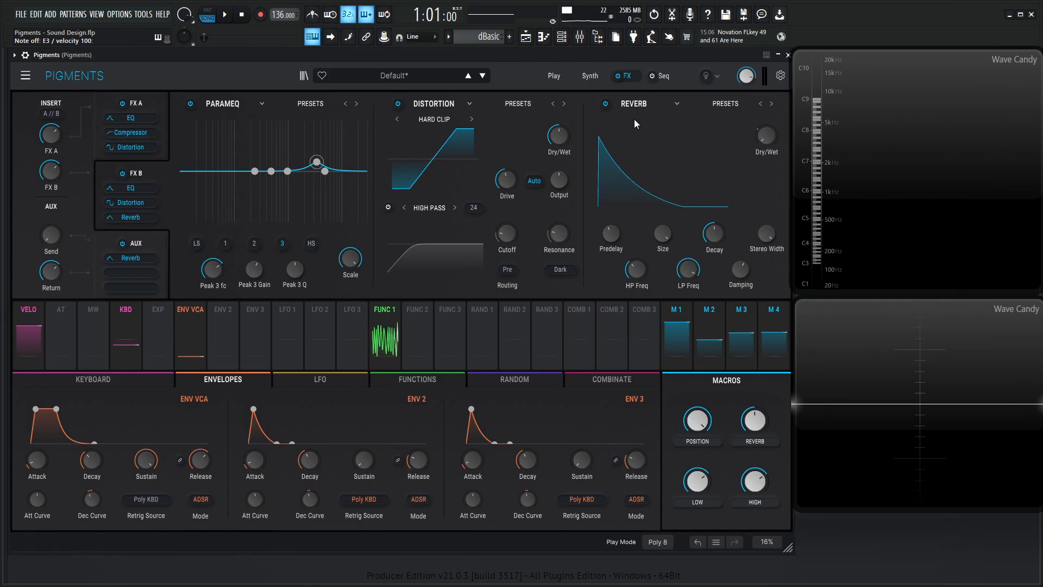
{"action": "left_click", "coordinate": [591, 78]}
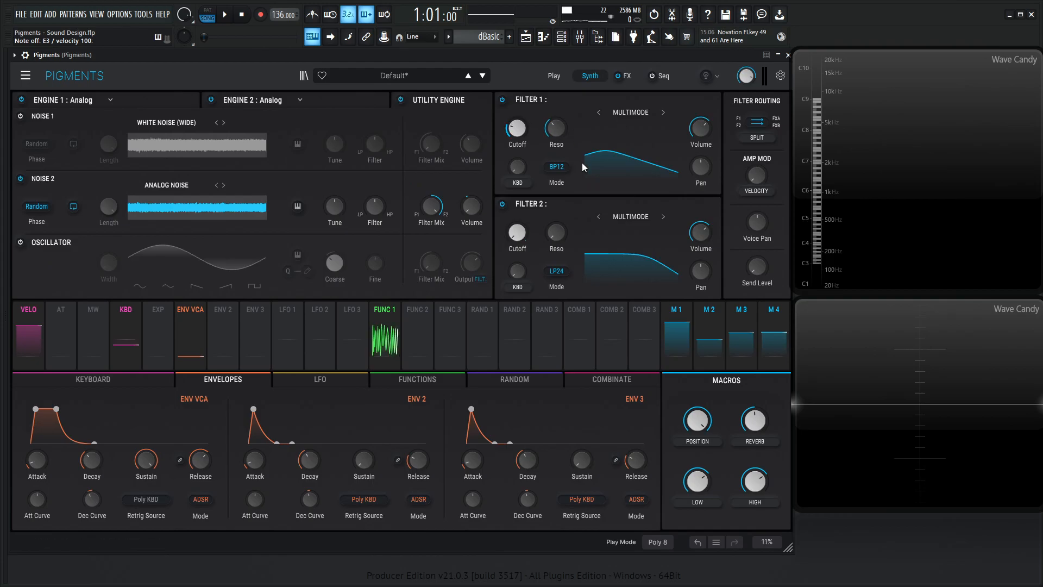
Raise the HIGH macro slightly and sweep the Position macro, leaving Position at 1.00
{"action": "mouse_move", "coordinate": [701, 479]}
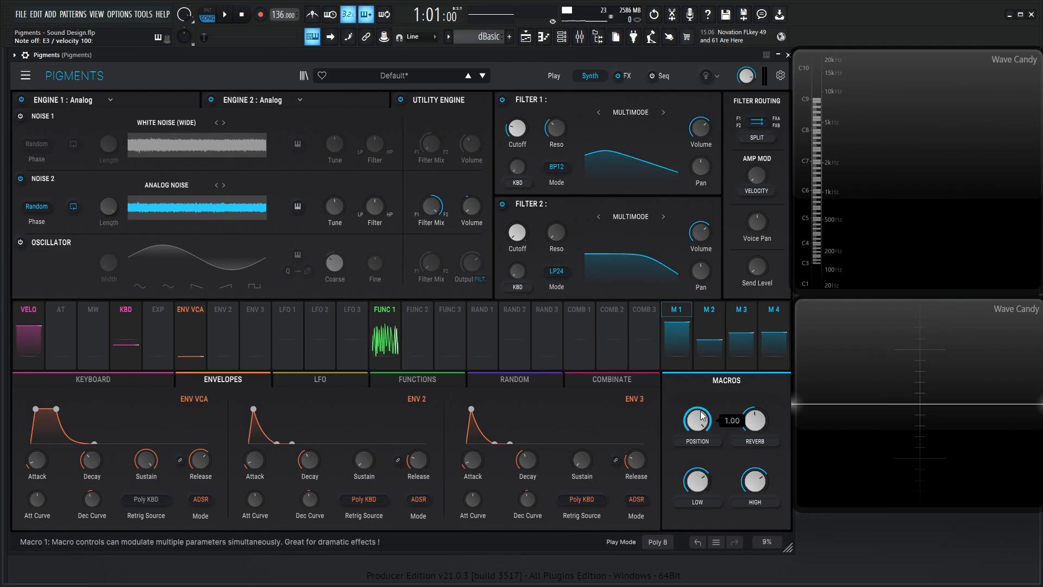
{"action": "left_click_drag", "start_coordinate": [753, 484], "coordinate": [753, 476]}
{"action": "mouse_move", "coordinate": [697, 420]}
{"action": "left_mouse_down"}
{"action": "mouse_move", "coordinate": [698, 433]}
{"action": "mouse_move", "coordinate": [704, 411]}
{"action": "left_mouse_up"}
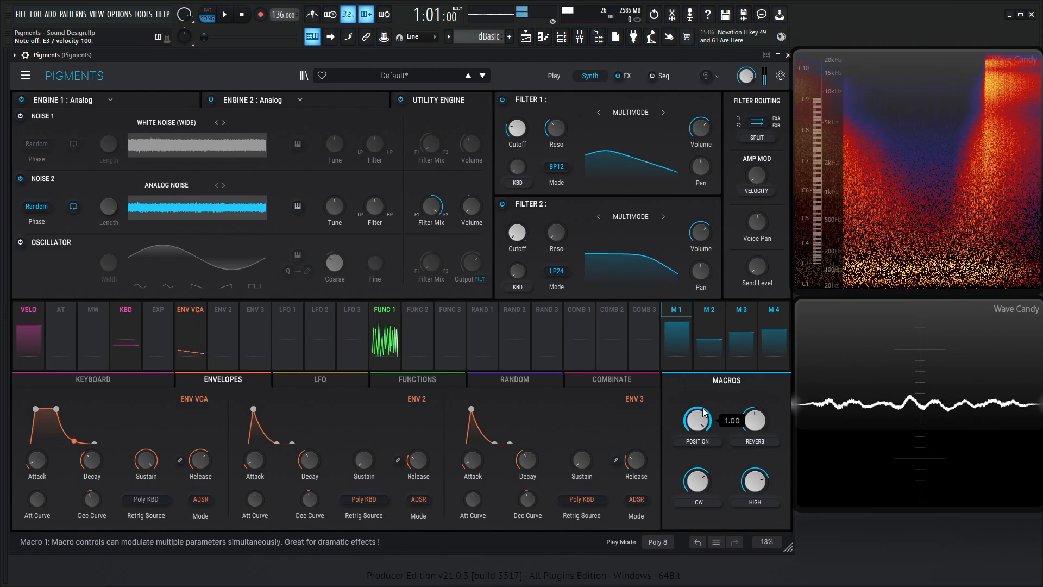